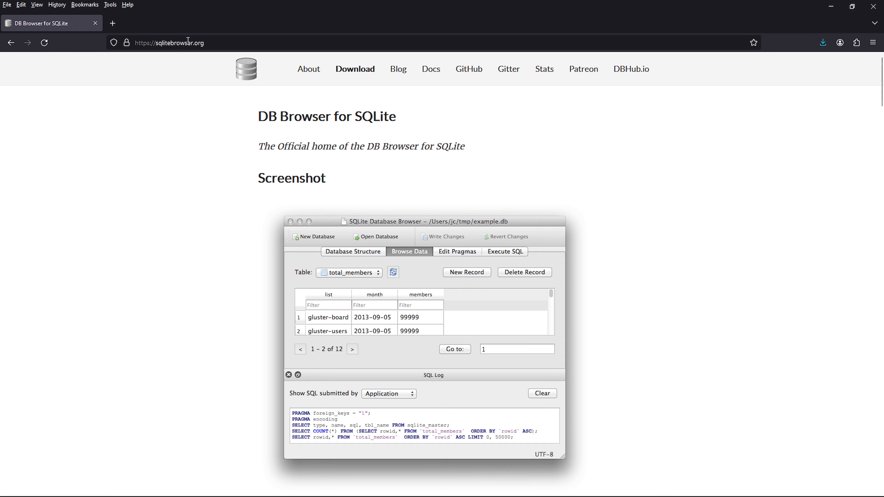
Navigate from the sqlitebrowser.org home page to its Downloads page listing the 3.12.2 installers.
left_click_drag(208, 43, 134, 42)
left_click(106, 105)
left_click(355, 69)
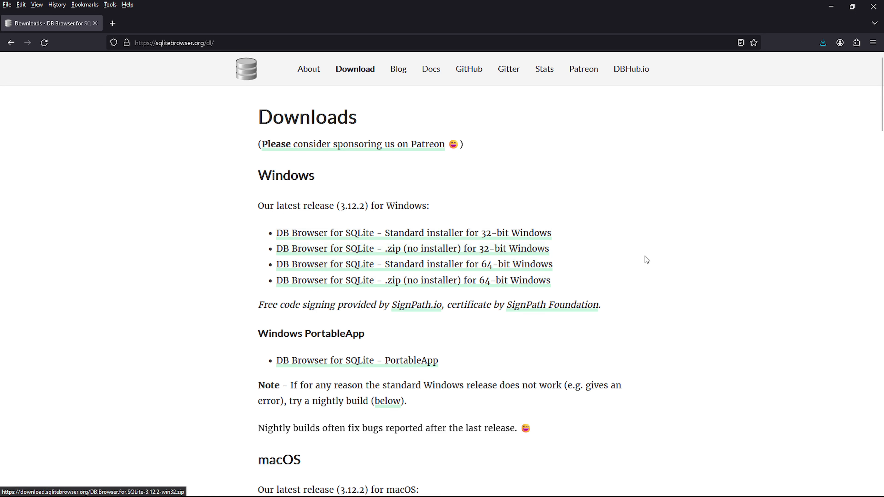
Download the 3.12.2 64-bit Windows .msi installer and bring the Downloads folder window onscreen.
left_click(515, 265)
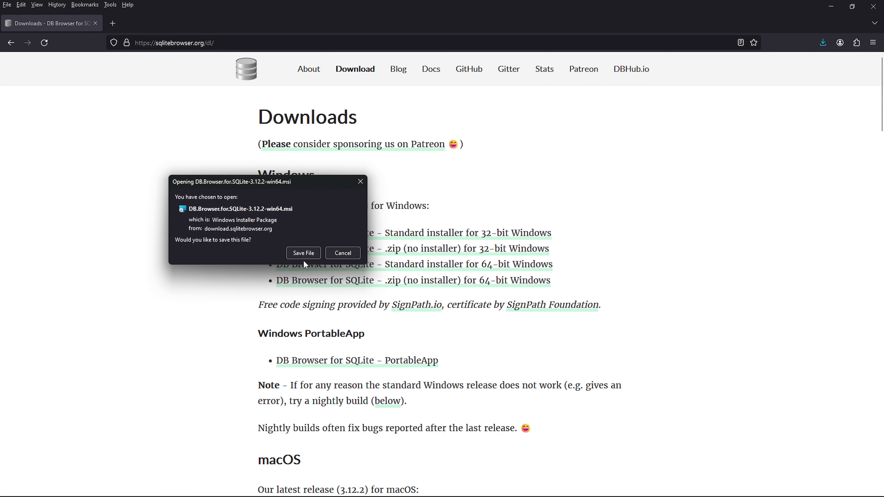
left_click(305, 253)
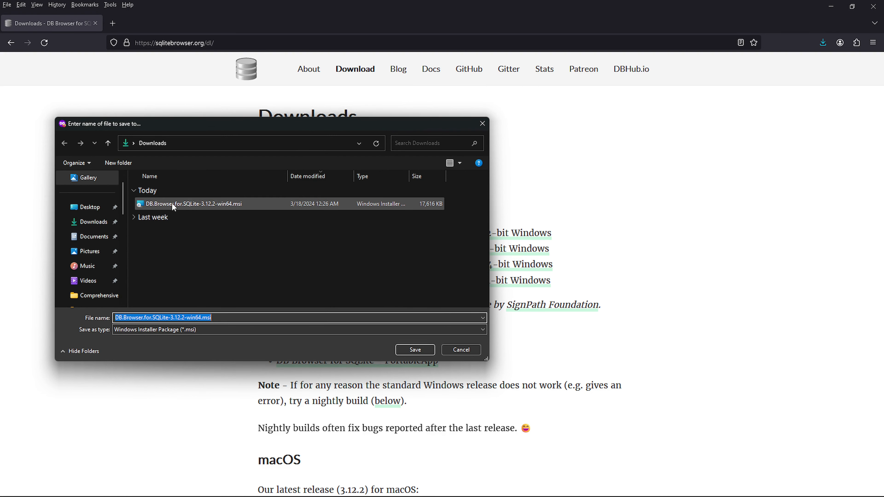
left_click(460, 349)
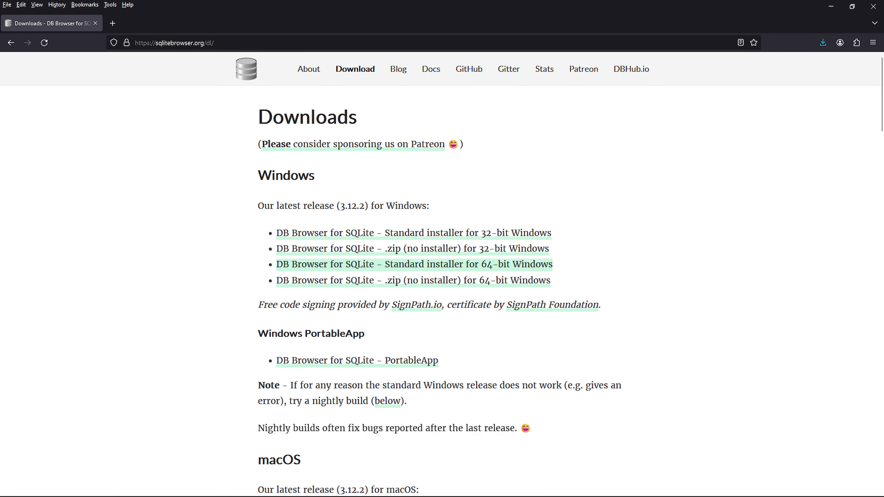
left_click_drag(0, 70, 310, 61)
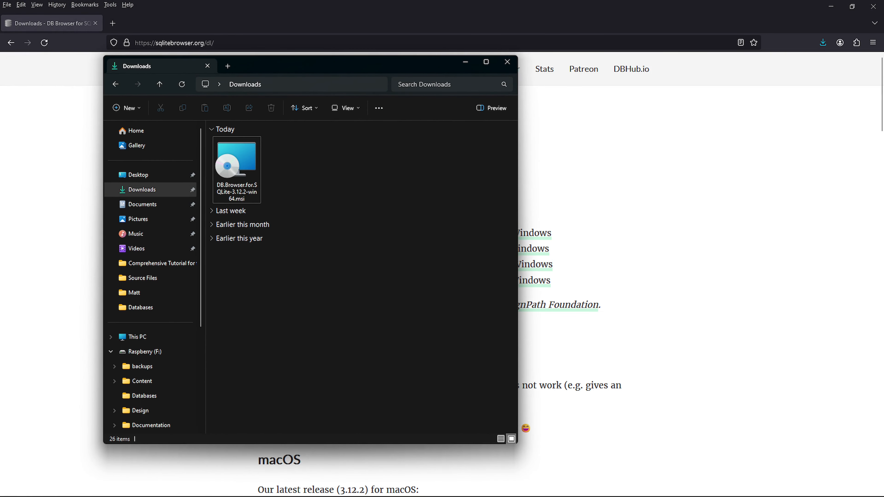
Launch the 3.12.2 installer, accept the licence, and tick Program Menu shortcuts for SQLCipher and SQLite.
double_click(241, 170)
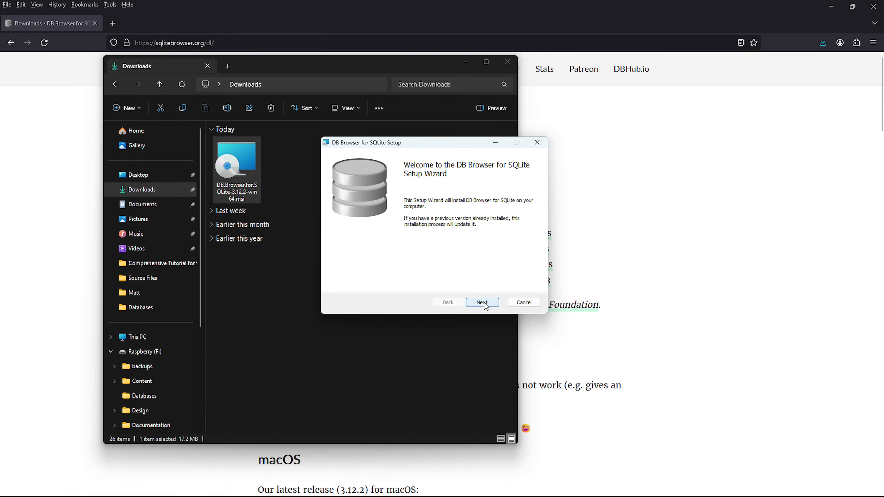
left_click(484, 302)
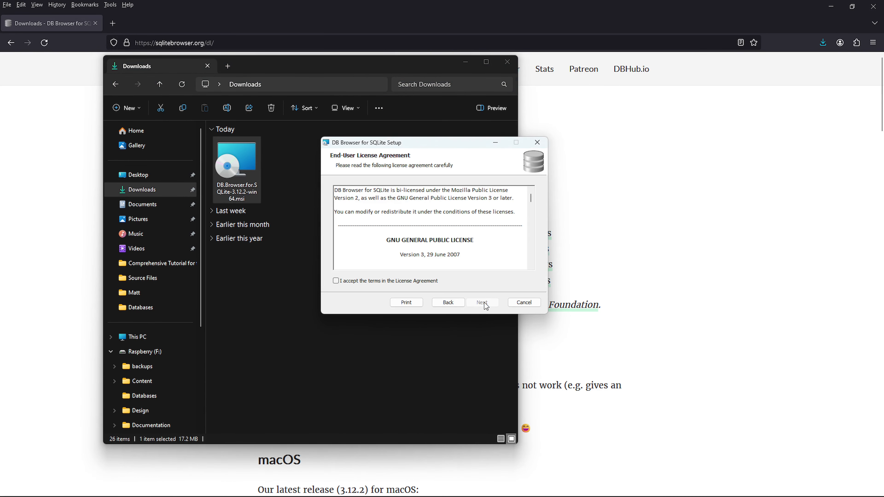
left_click(336, 281)
left_click(482, 303)
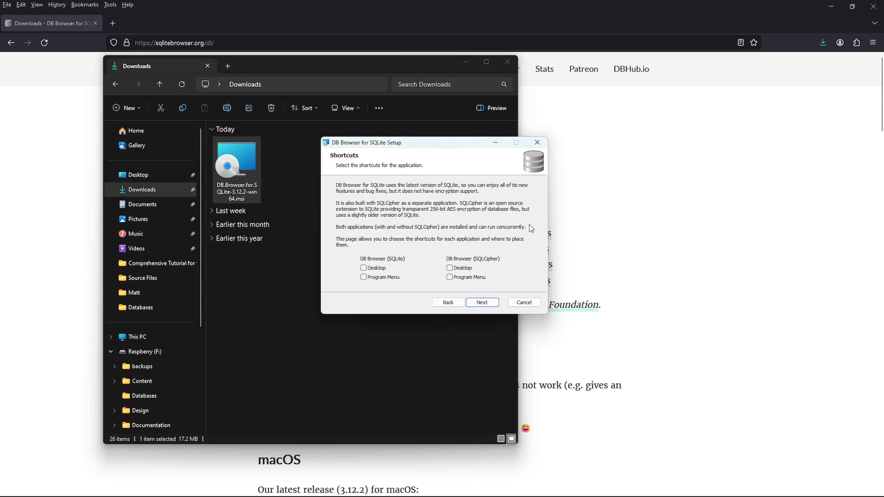
left_click(450, 277)
left_click(363, 278)
Install the default features to C:\Program Files\DB Browser for SQLite and finish the wizard.
left_click(477, 305)
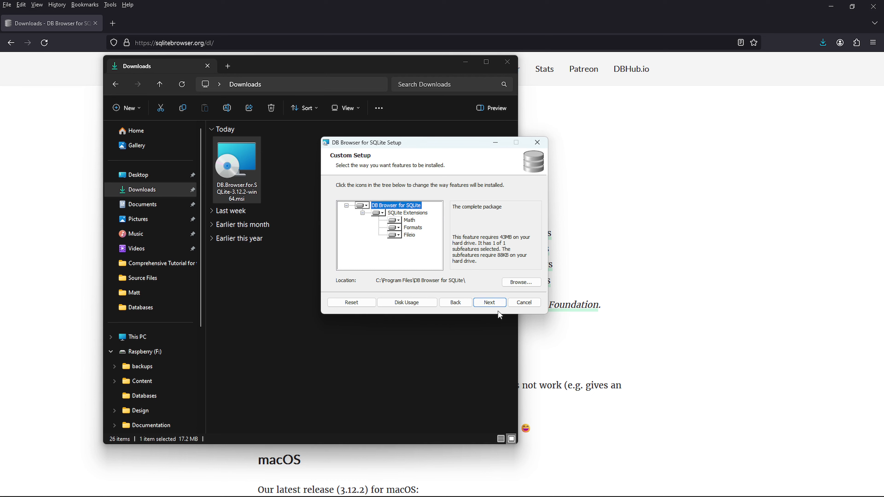
left_click(490, 302)
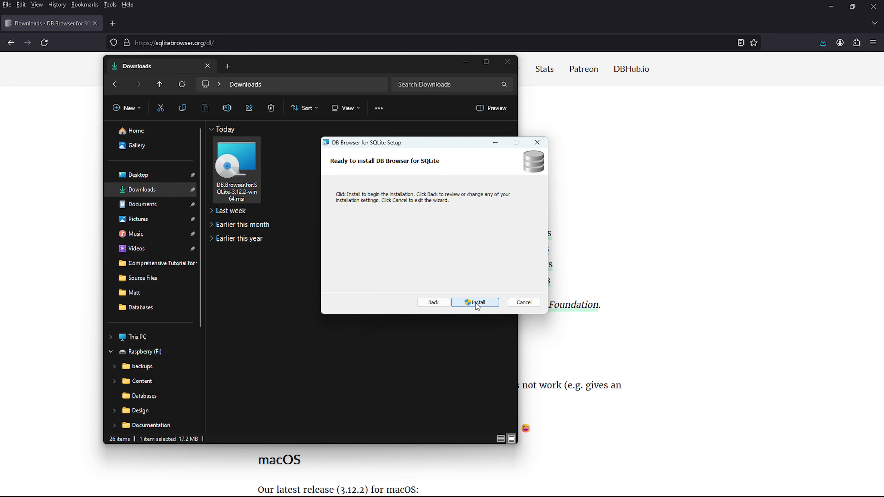
left_click(476, 303)
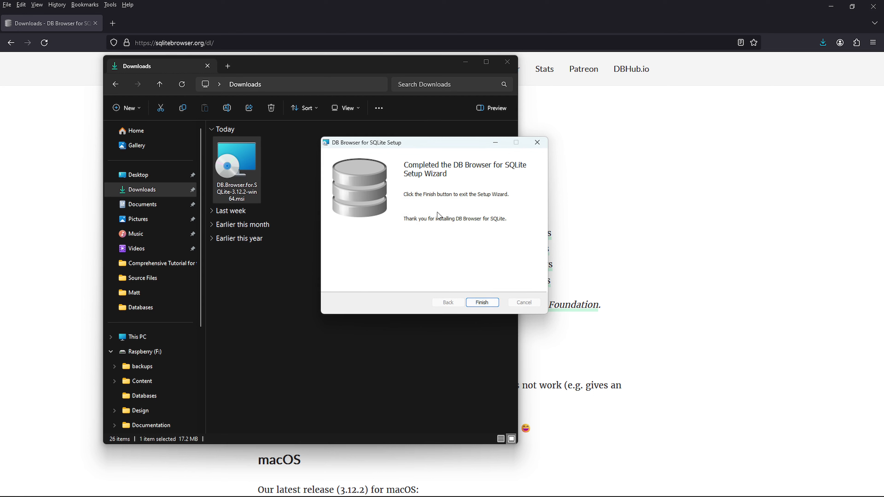
left_click(483, 302)
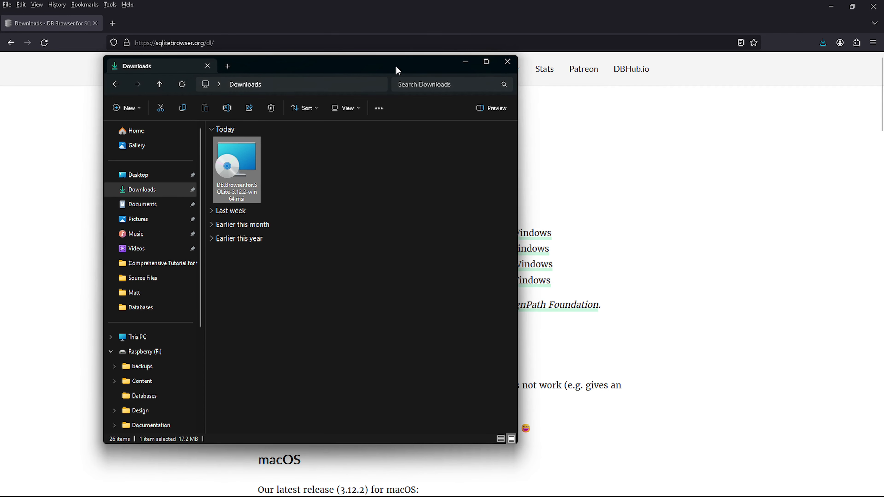
left_click_drag(396, 67, 0, 66)
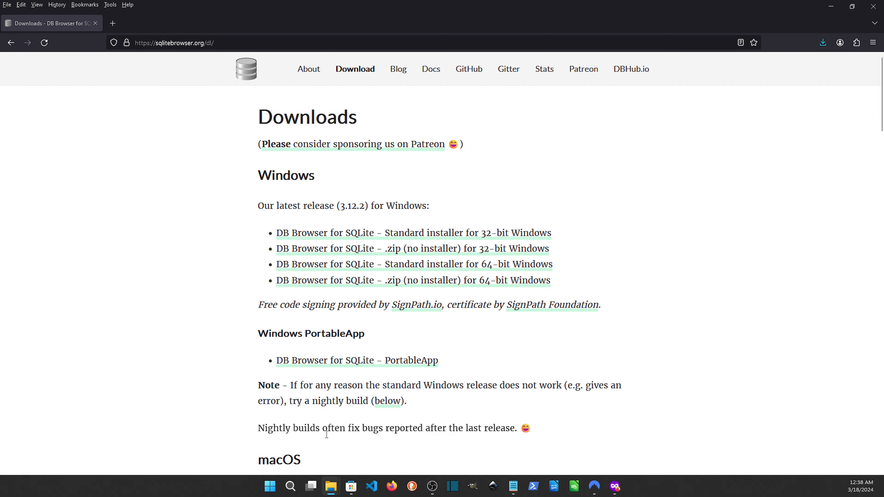
Pin DB Browser (SQLCipher) to the taskbar from the Start menu's All apps list.
left_click(270, 486)
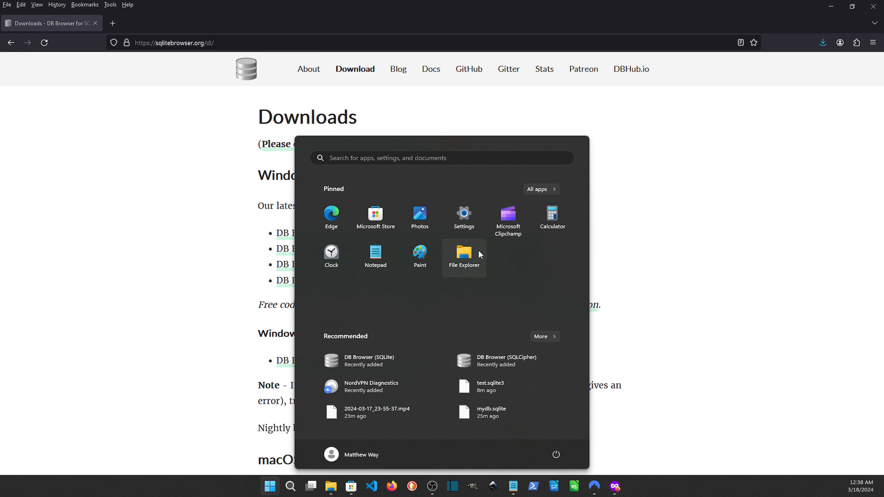
left_click(541, 189)
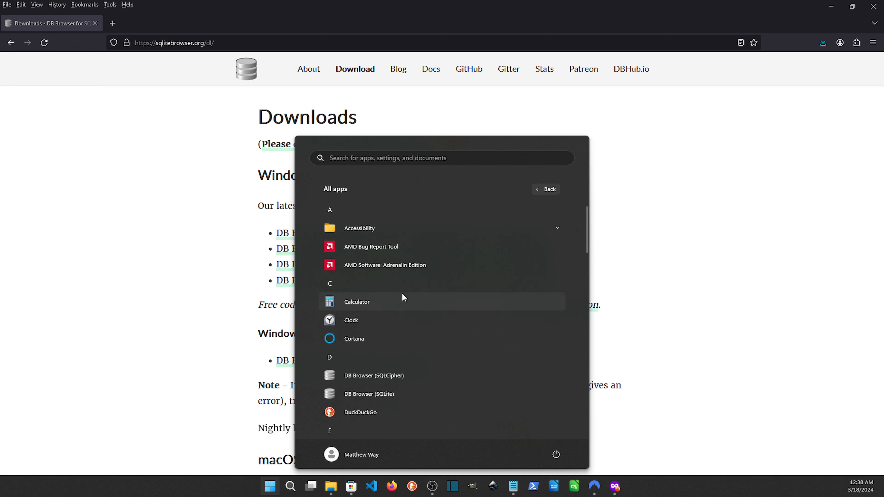
scroll(402, 294, "down", 3)
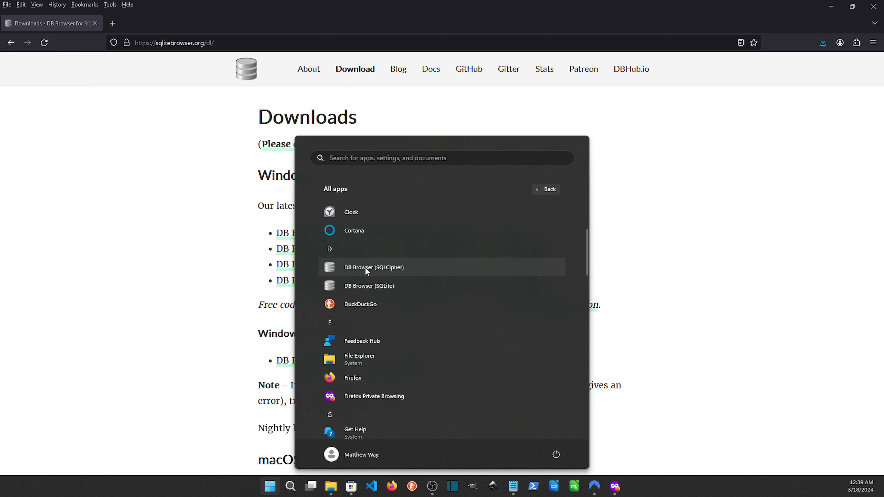
right_click(422, 266)
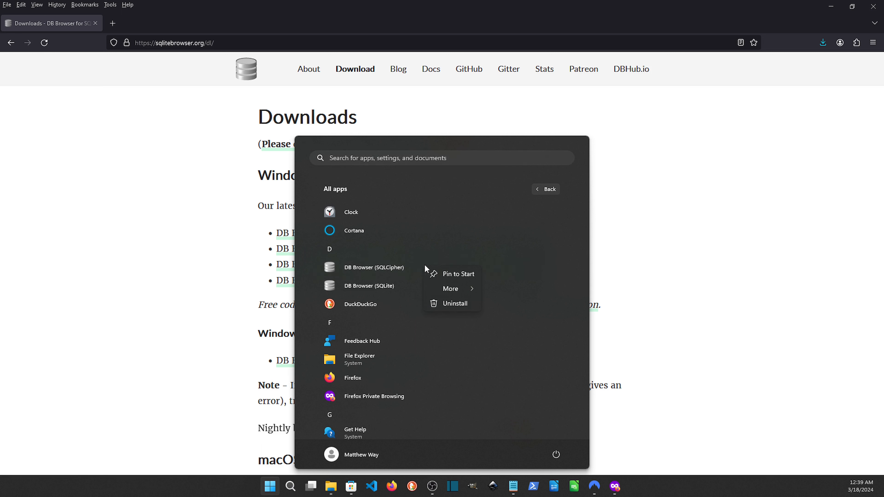
mouse_move(463, 288)
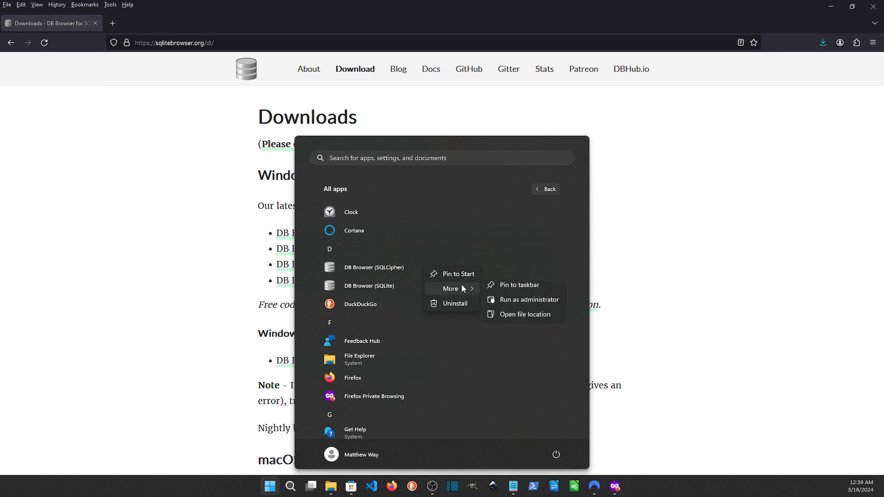
left_click(510, 286)
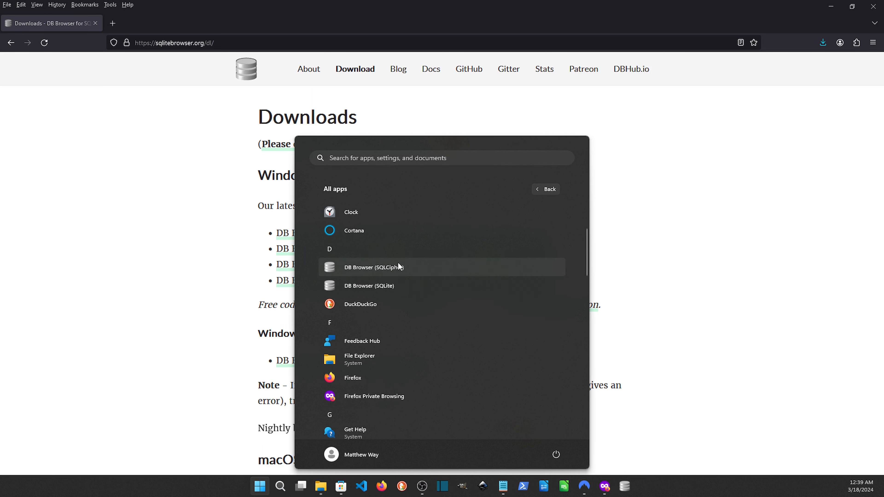
Confirm it is pinned, close Start, and move its taskbar icon between Notepad and PowerShell.
right_click(406, 265)
mouse_move(422, 286)
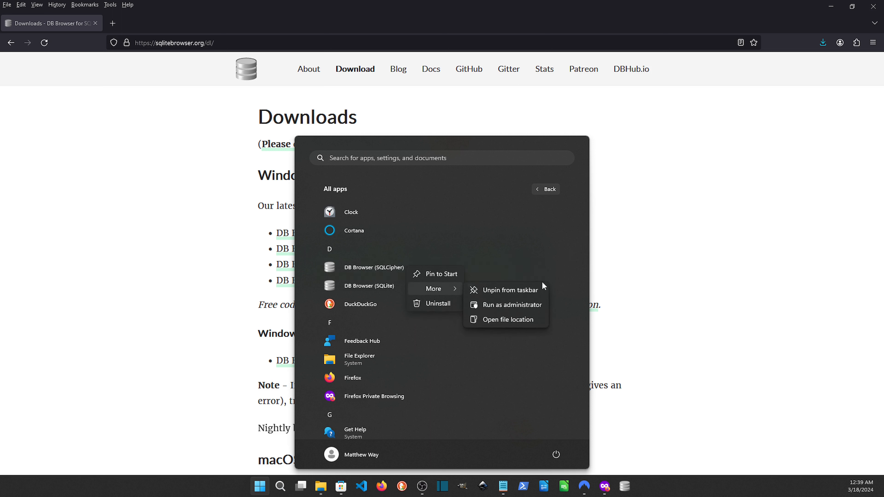
key("Escape")
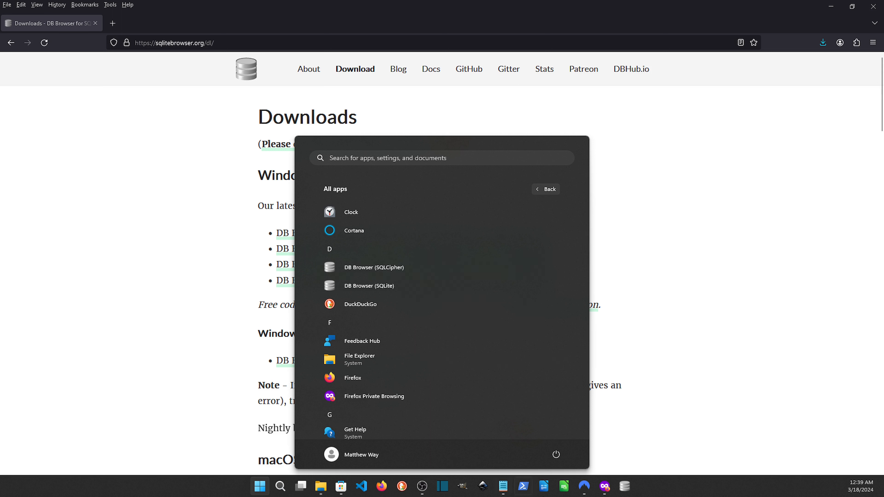
left_click(709, 492)
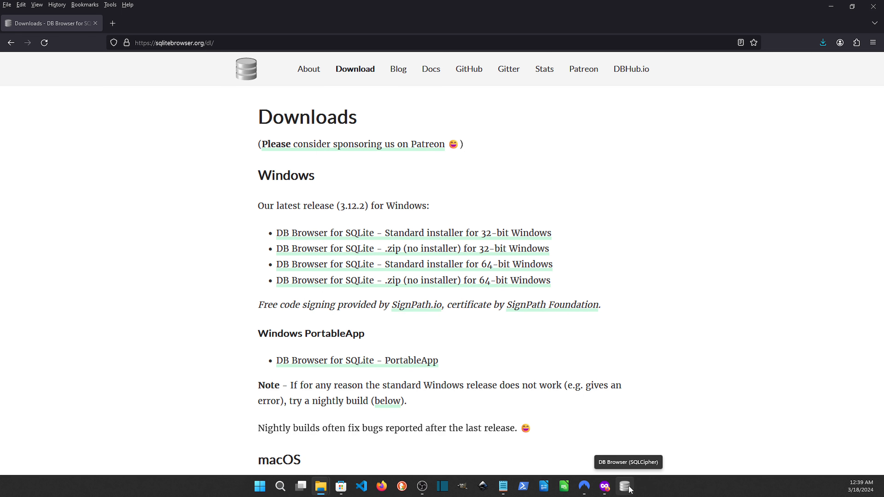
left_click_drag(630, 491, 511, 496)
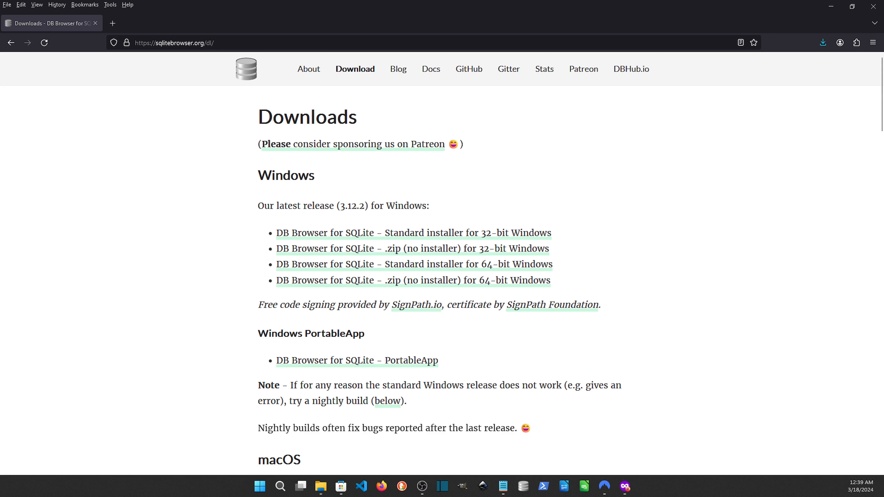
Minimize Firefox and launch DB Browser (SQLCipher) from its taskbar icon, repositioning the window.
left_click(831, 8)
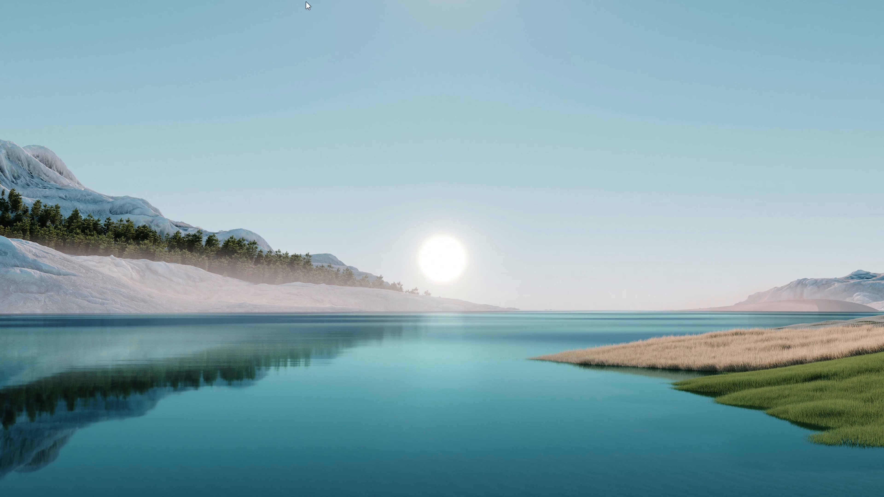
mouse_move(302, 495)
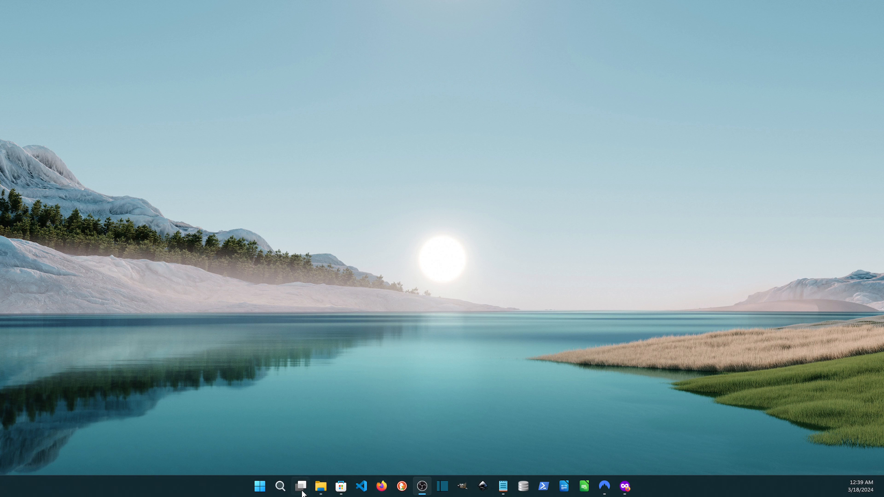
left_click(525, 488)
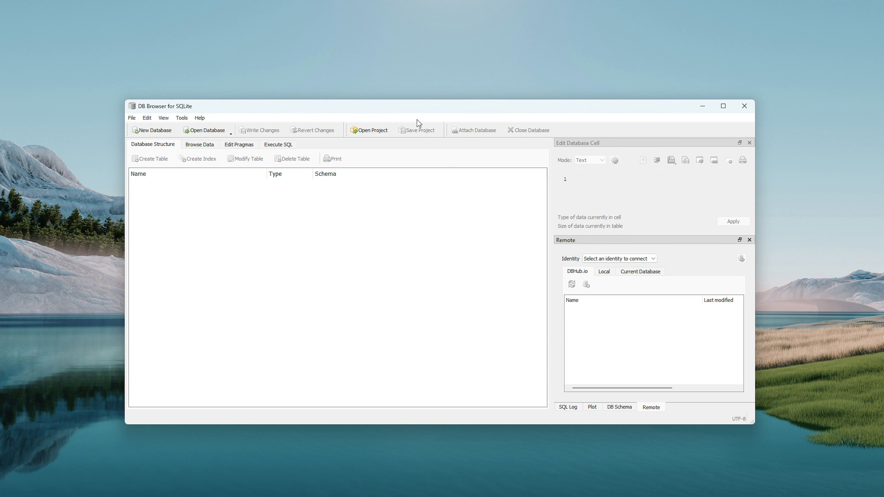
left_click_drag(430, 108, 417, 76)
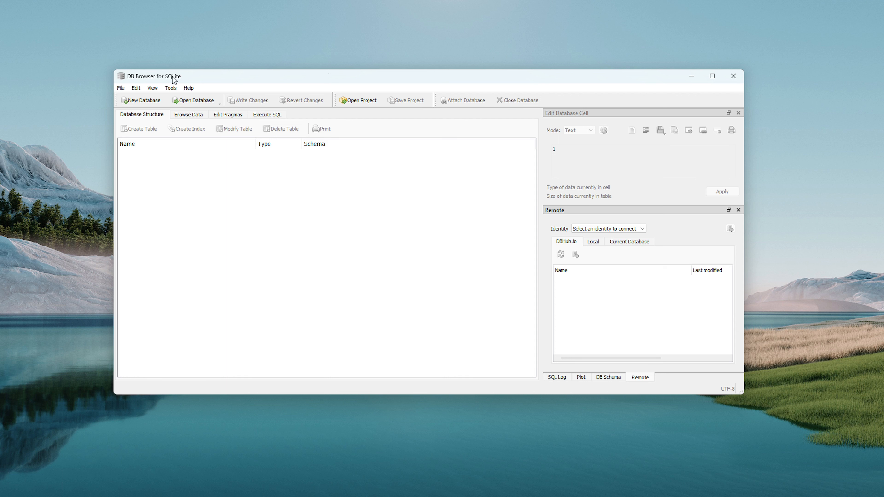
Start a New Database and enter mydb.sqlite as its file name in F:\Databases.
left_click(142, 100)
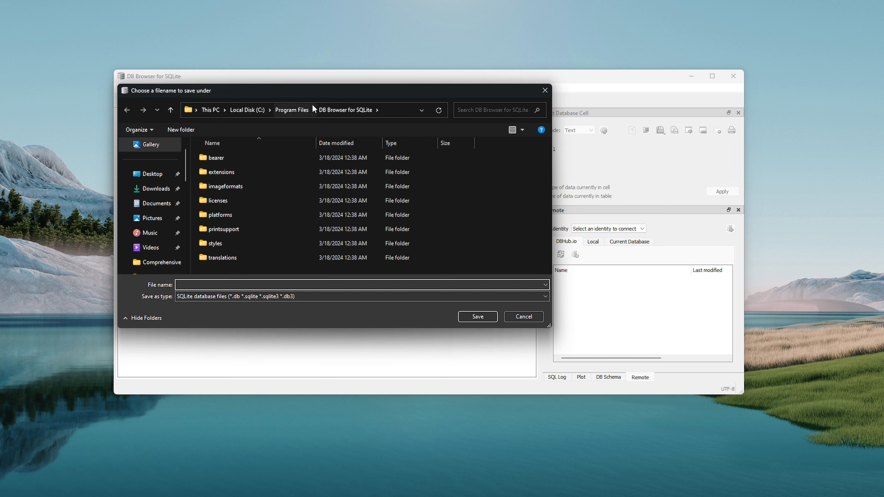
scroll(148, 223, "down", 2)
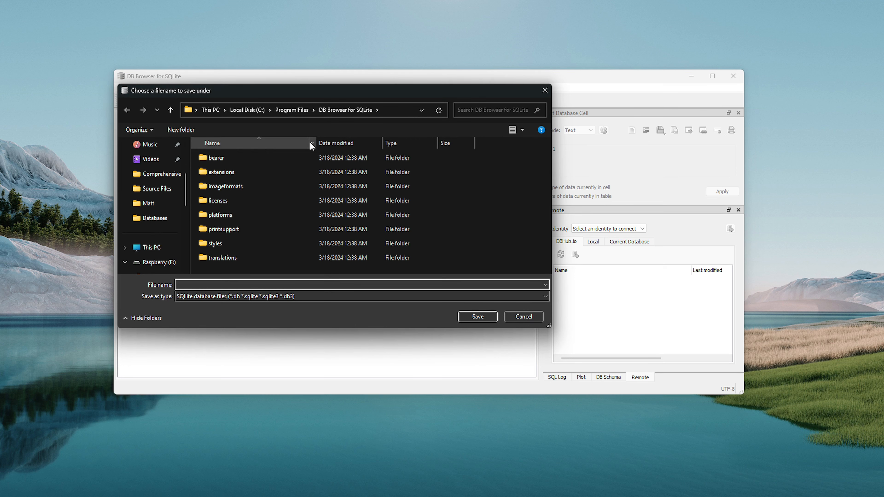
left_click_drag(348, 90, 0, 106)
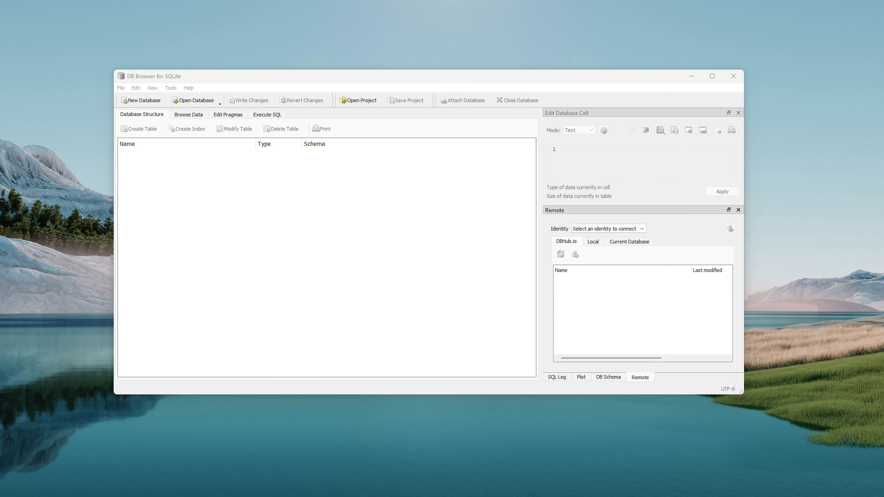
left_click_drag(0, 107, 367, 98)
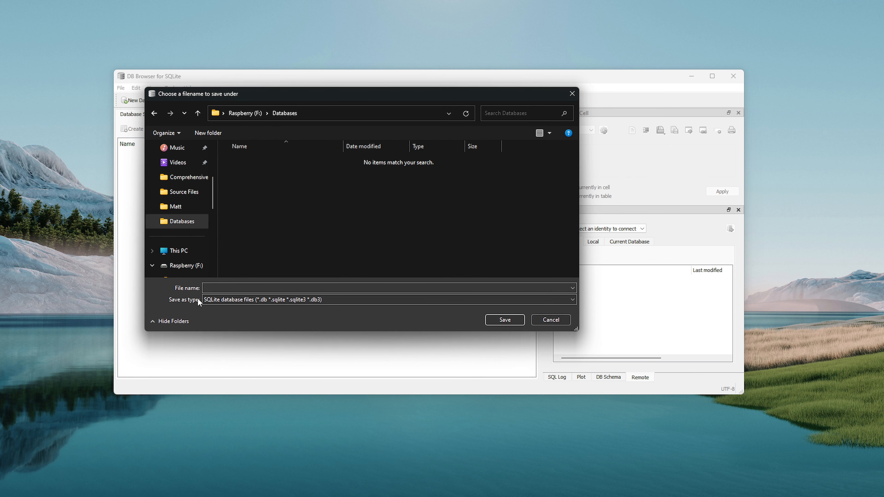
left_click(356, 291)
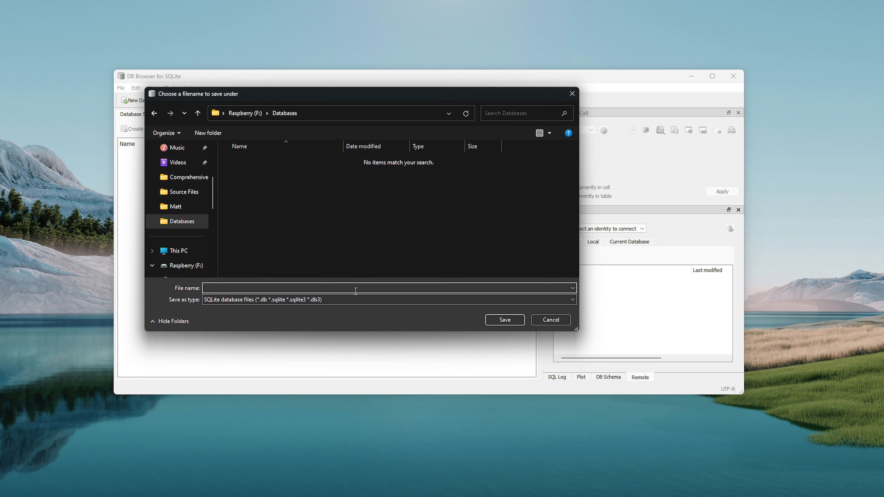
type("mydb.sqlite")
Save mydb.sqlite, move the table editor aside, and bring the F:\Databases folder window into view.
left_click(506, 321)
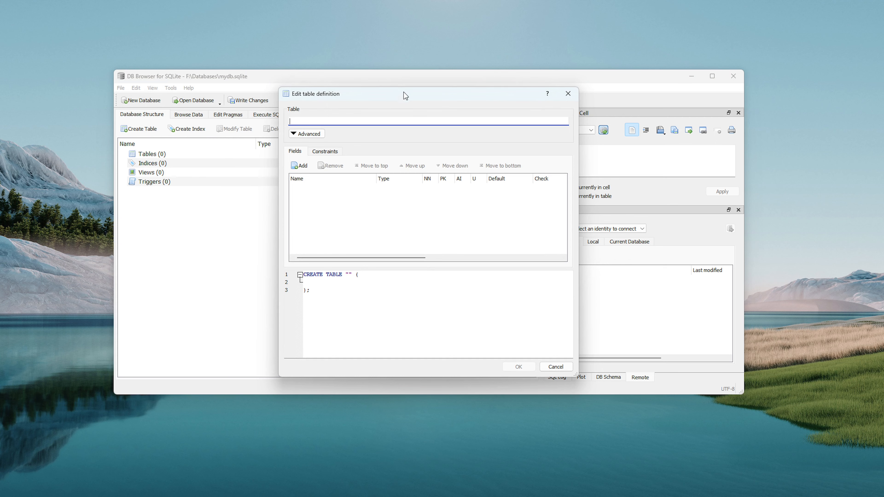
left_click_drag(405, 97, 694, 197)
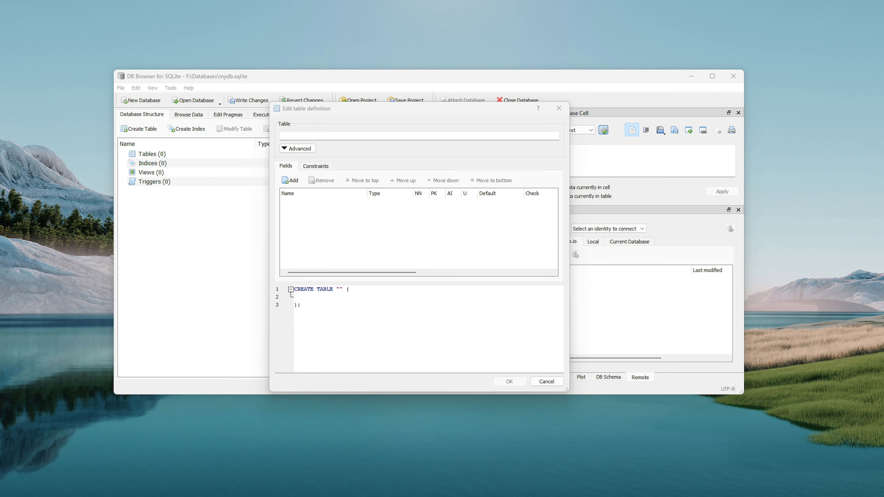
left_click_drag(0, 84, 310, 64)
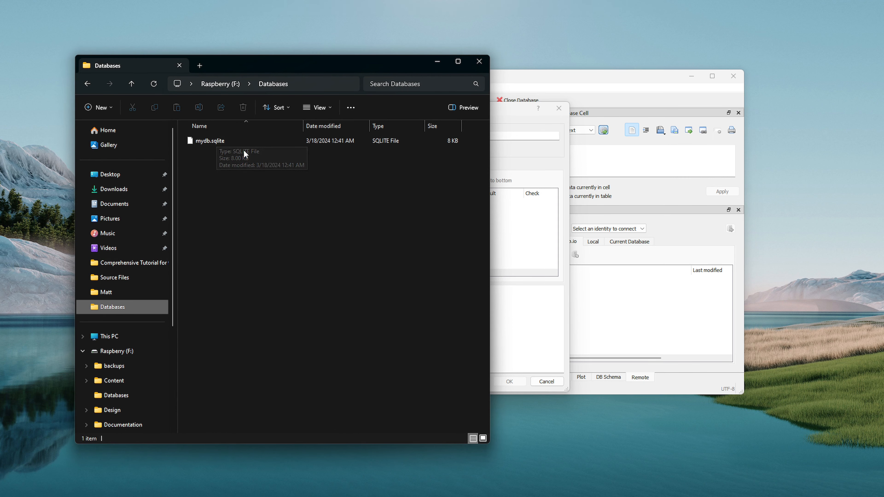
Move the File Explorer window off-screen to bring DB Browser's table editor back in front.
left_click_drag(335, 67, 0, 77)
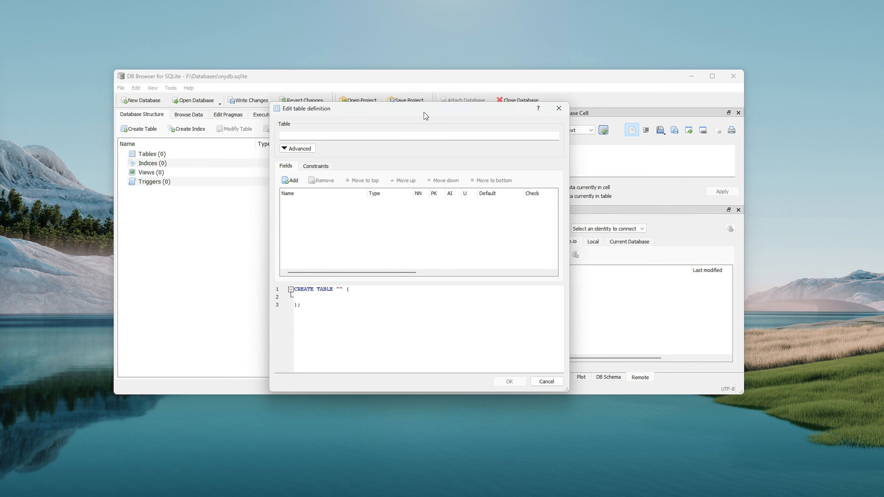
Enter contacts as the table name in the Edit table definition dialog.
left_click_drag(424, 112, 398, 88)
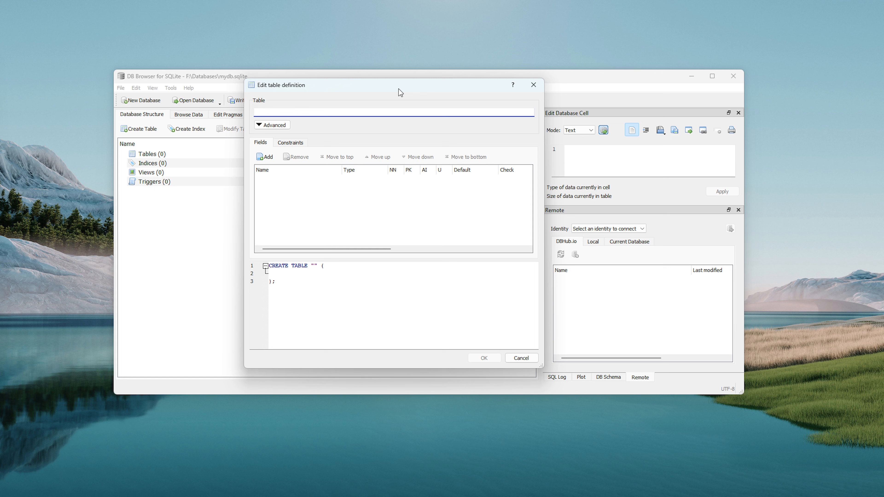
type("contacts")
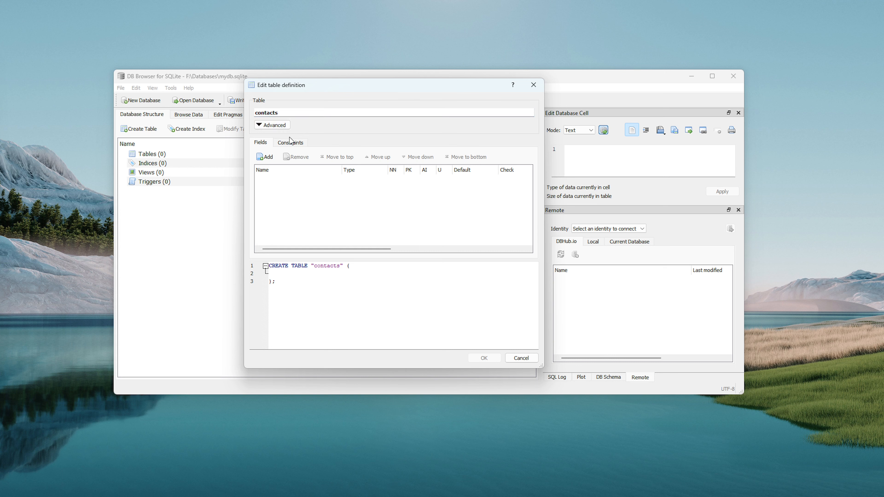
Add an 'id' field and mark it NN, PK, AI and U (unique).
left_click(266, 157)
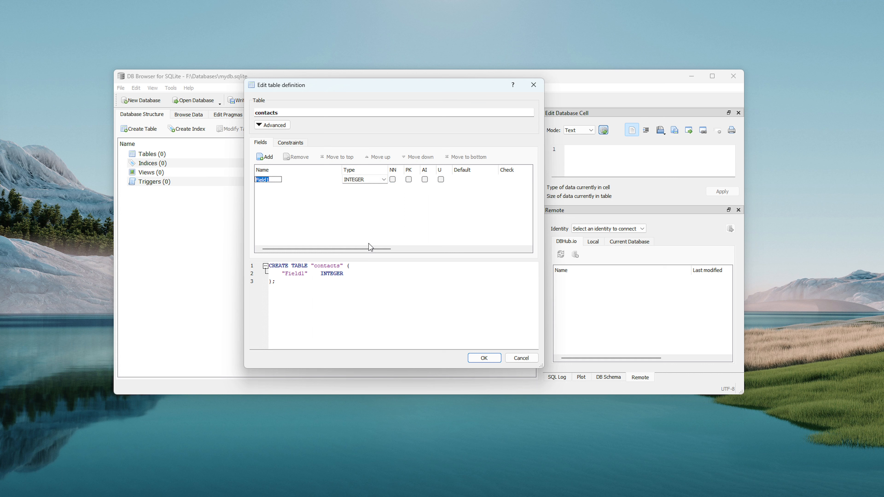
type("id")
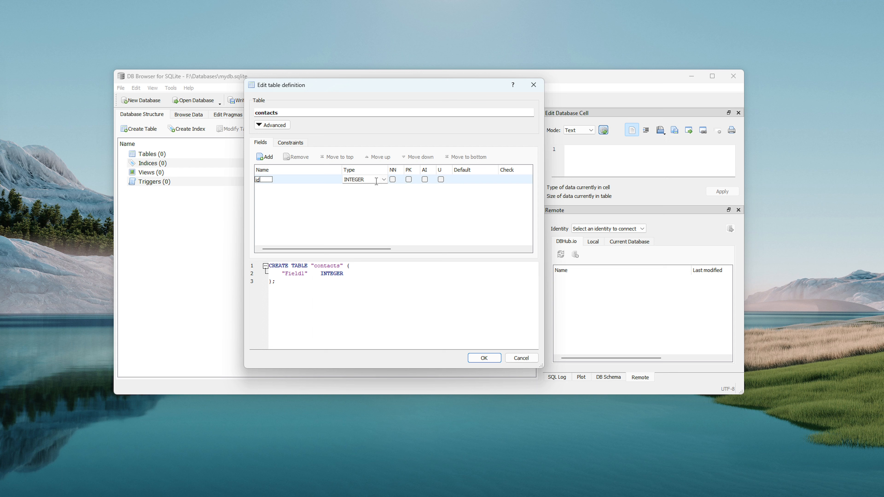
left_click(392, 180)
left_click(393, 179)
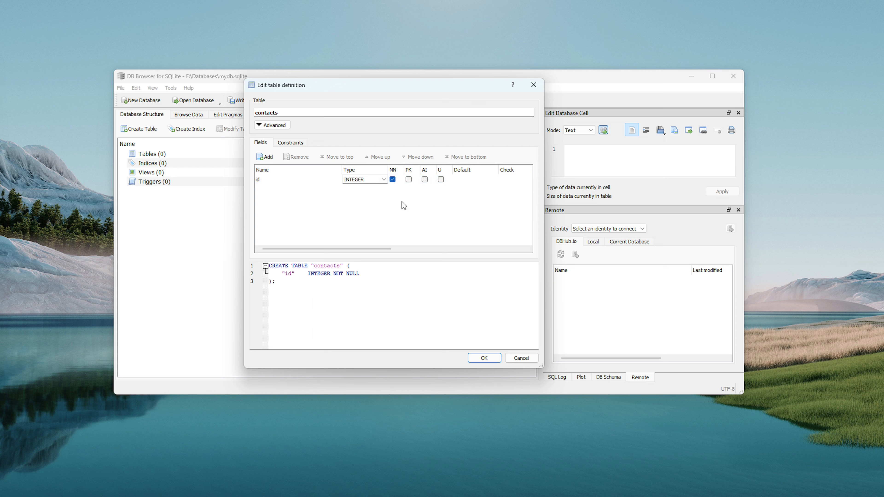
left_click(408, 180)
left_click(425, 179)
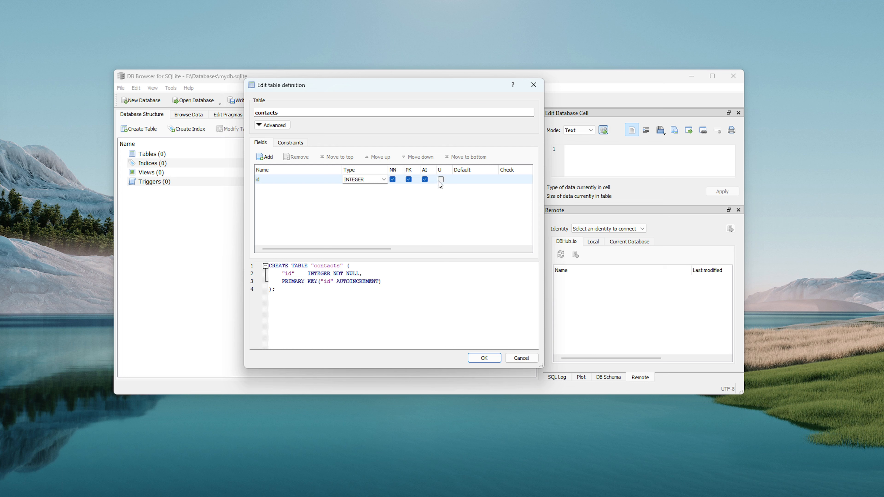
left_click(441, 180)
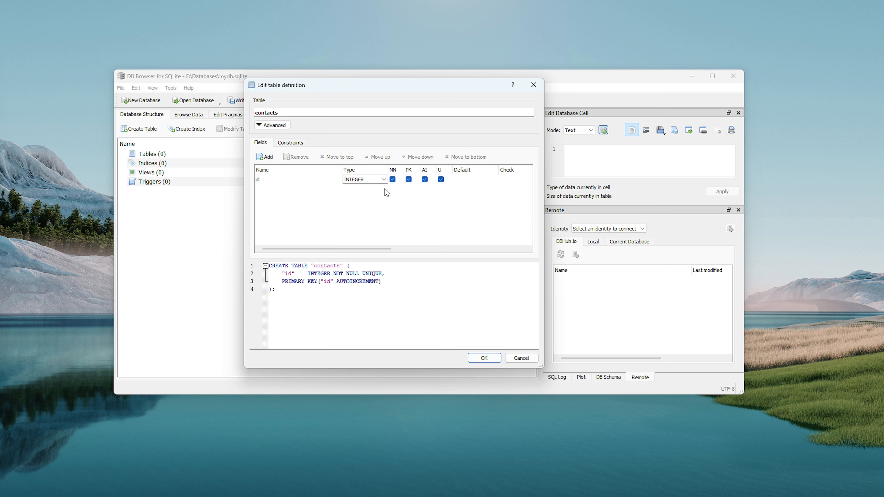
Add a first_name field of type TEXT, marked not null.
left_click(264, 158)
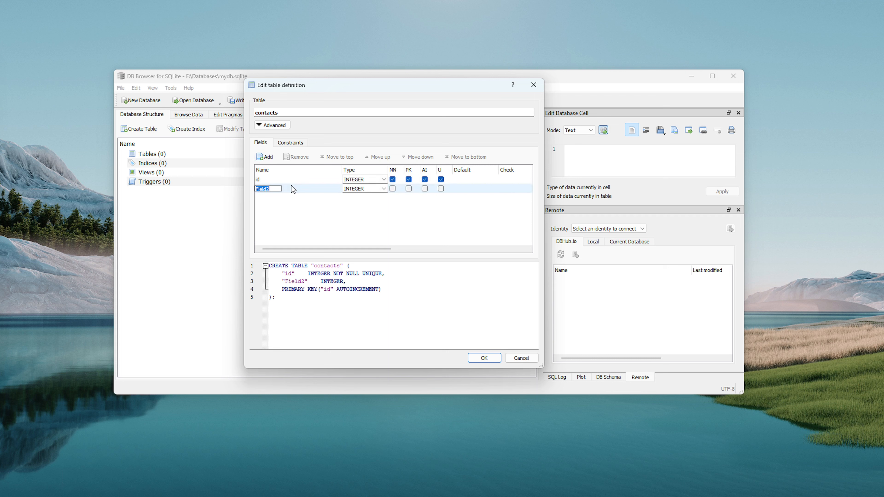
type("first_name")
left_click(384, 188)
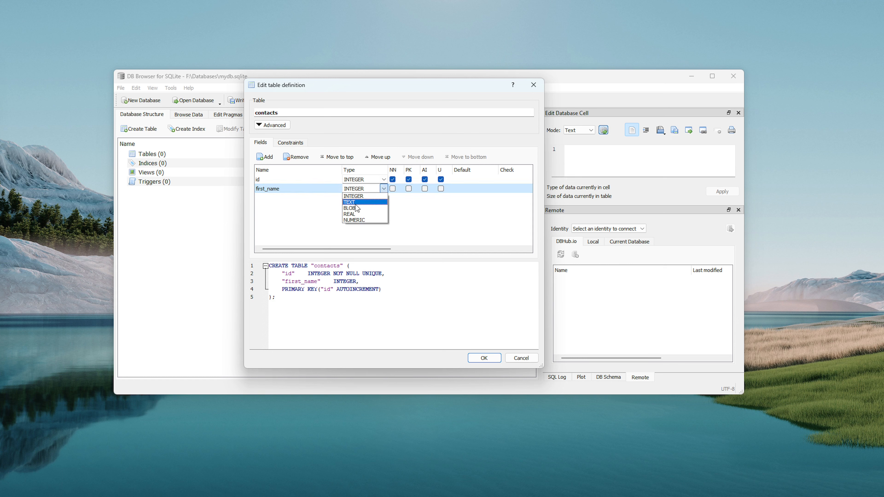
left_click(355, 202)
left_click(392, 189)
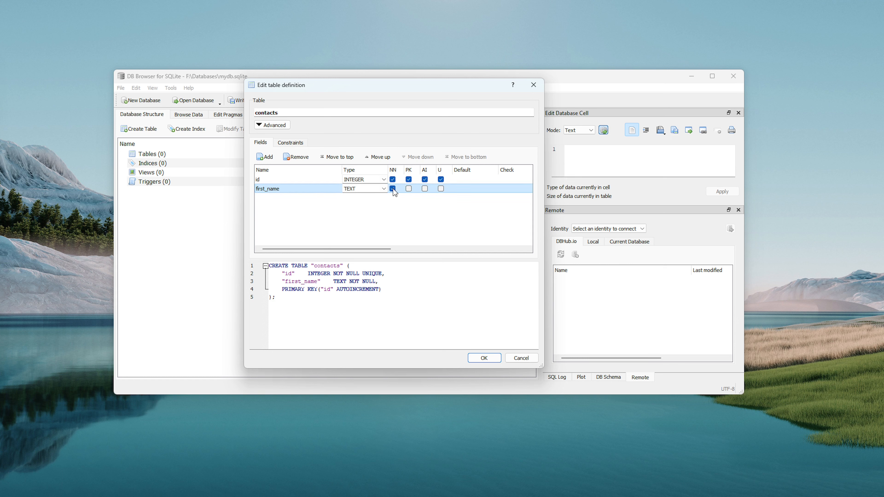
Add a last_name field of type TEXT, marked not null, then a placeholder fourth field.
left_click(263, 158)
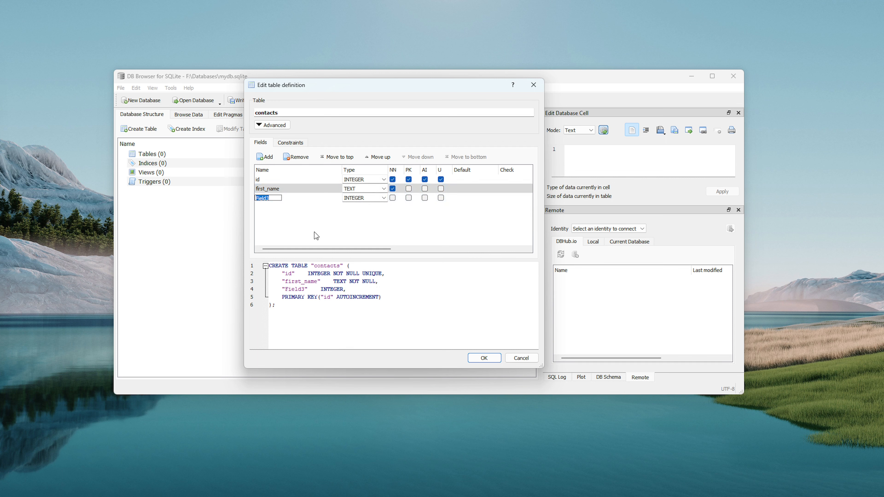
type("last_name")
left_click(385, 198)
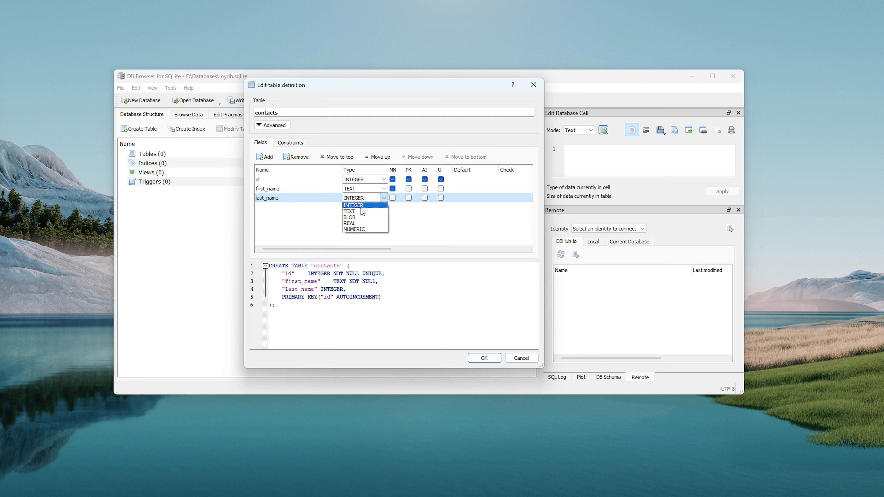
left_click(358, 209)
left_click(393, 198)
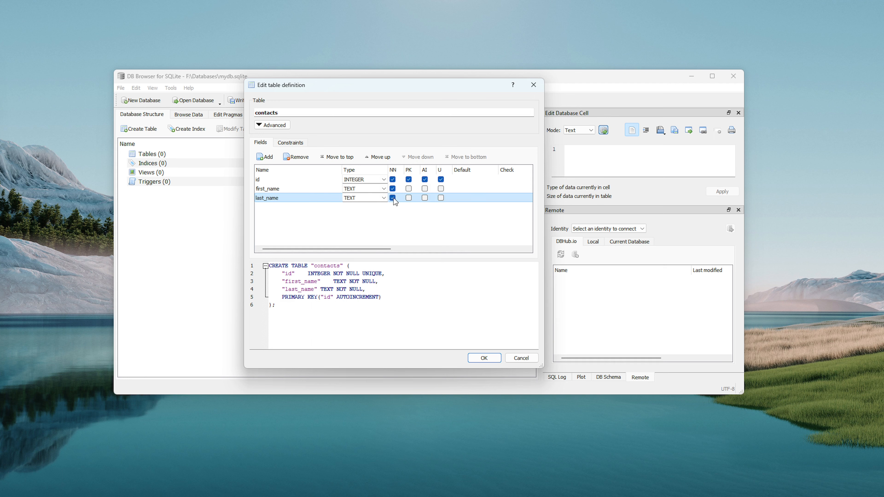
left_click(265, 157)
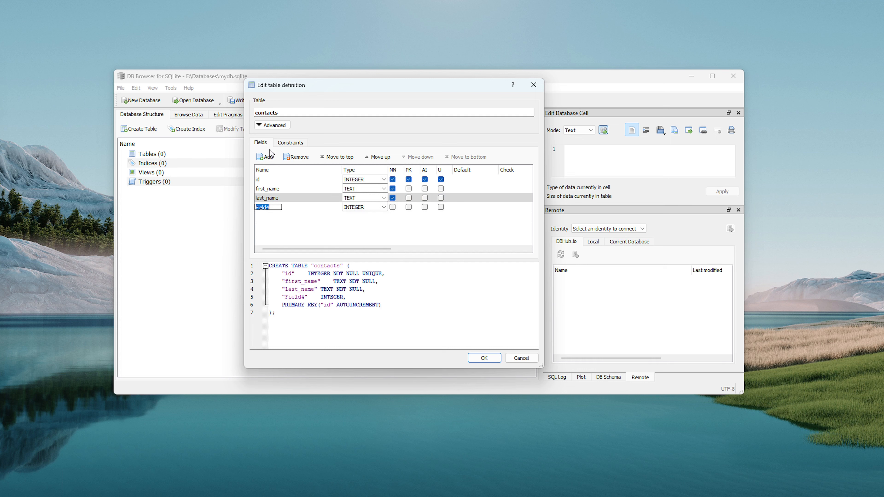
Rename the fourth field to phone and set its type to TEXT.
type("phone")
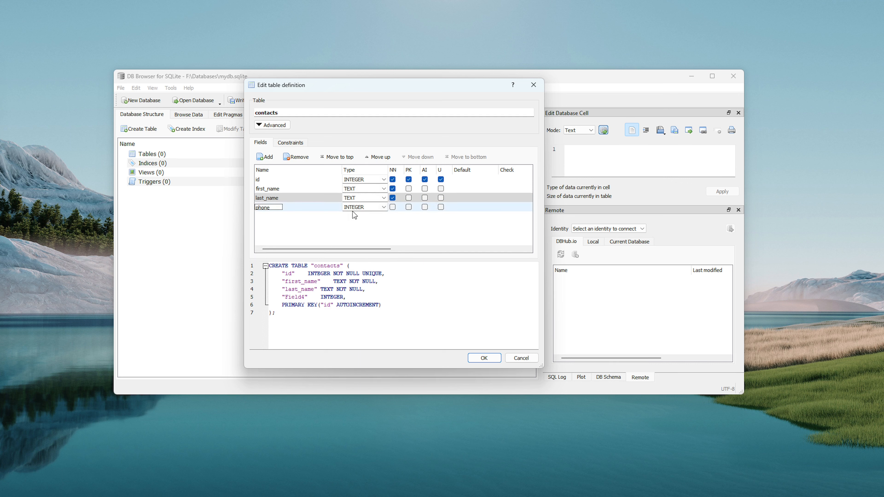
left_click(383, 208)
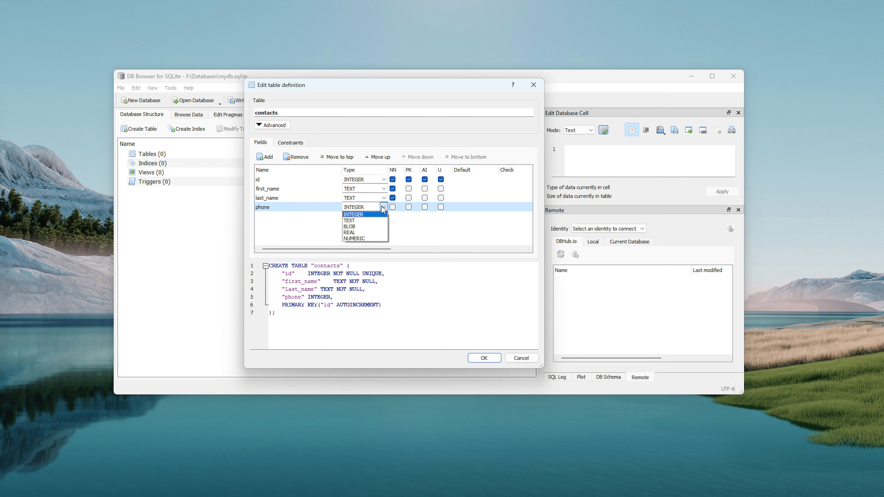
left_click(351, 221)
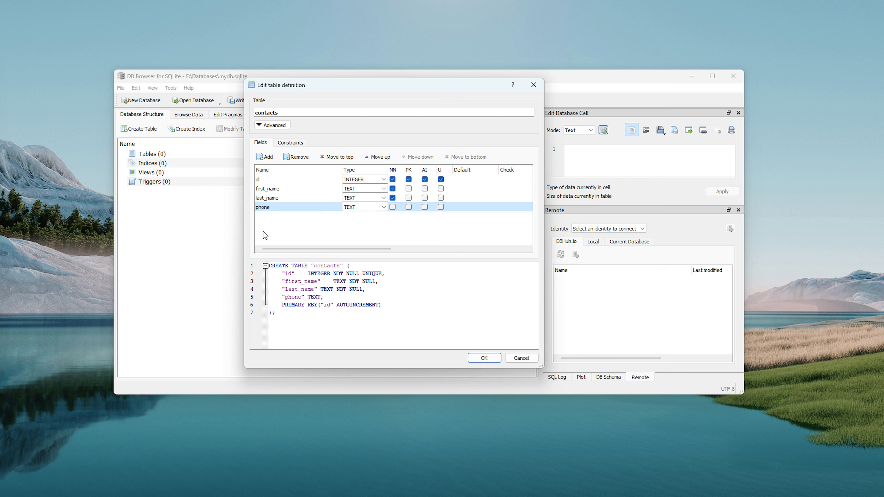
Add an email field typed TEXT, then select the generated CREATE TABLE statement.
left_click(265, 157)
type("email")
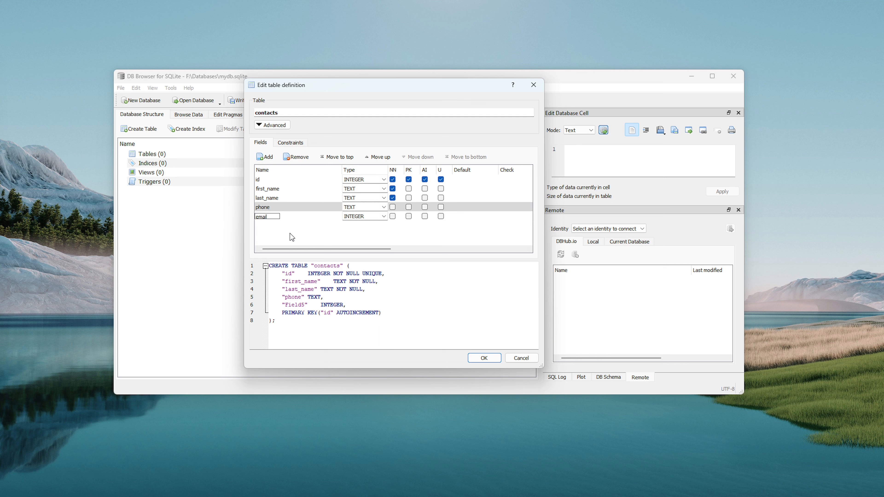
left_click(375, 217)
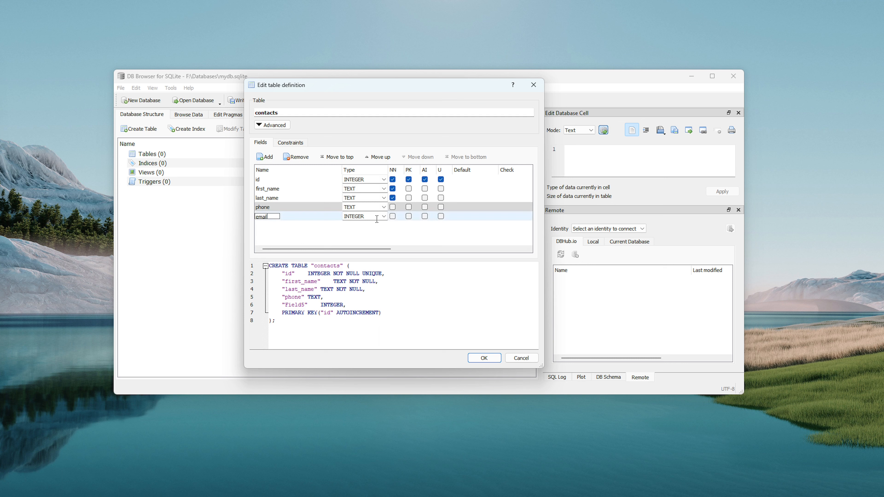
left_click(384, 217)
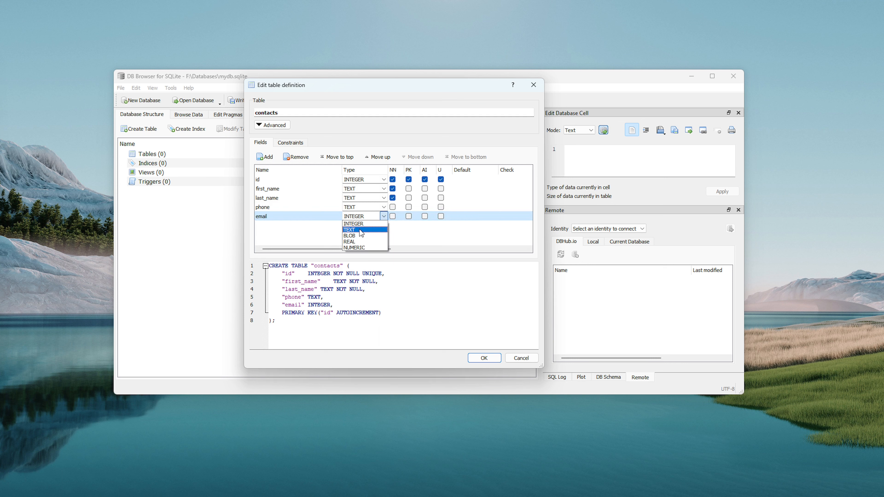
left_click(359, 229)
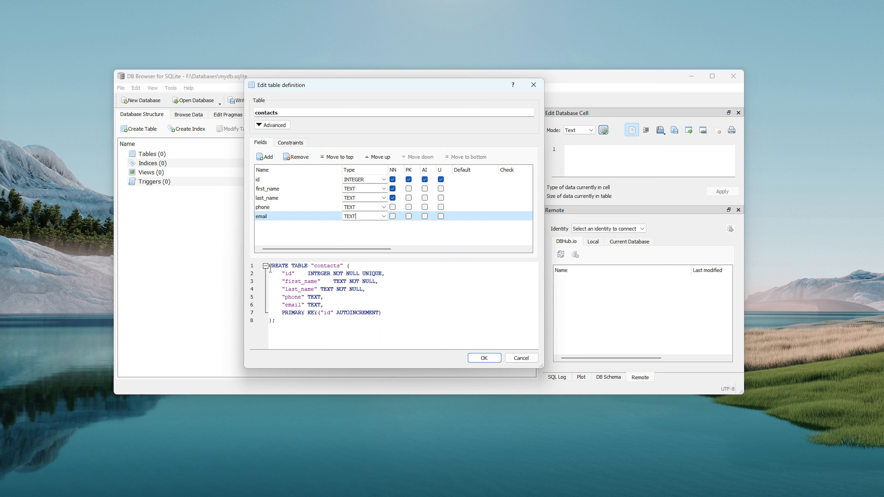
left_click_drag(270, 265, 291, 323)
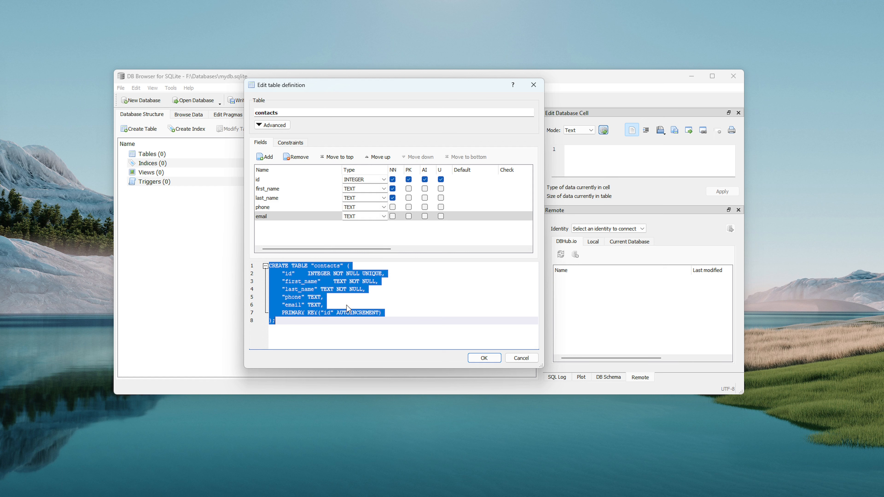
Deselect the SQL preview and confirm the definition with OK to create contacts.
left_click(433, 282)
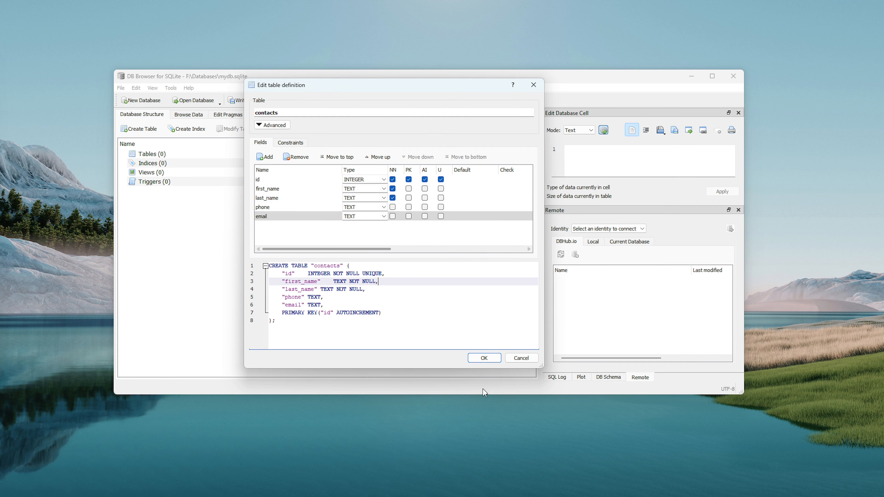
left_click(492, 359)
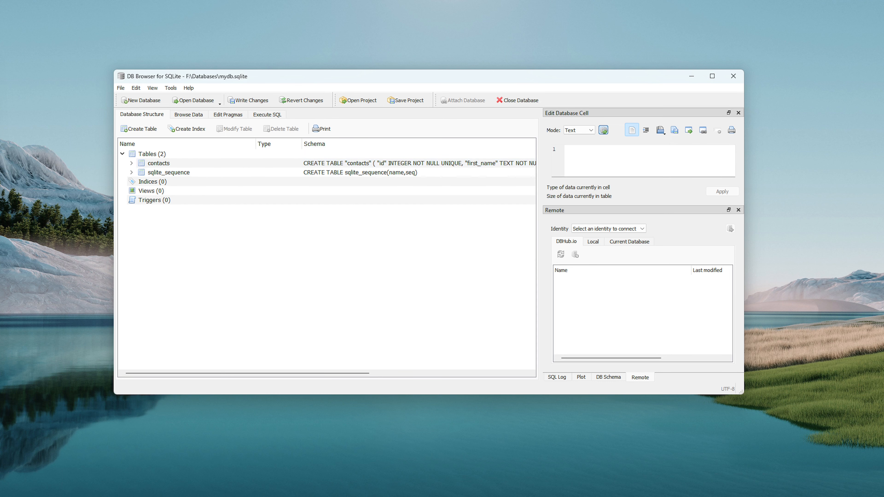
Place the F:\Databases Explorer window beside a narrowed DB Browser, showing mydb.sqlite-journal.
left_click_drag(0, 62, 203, 67)
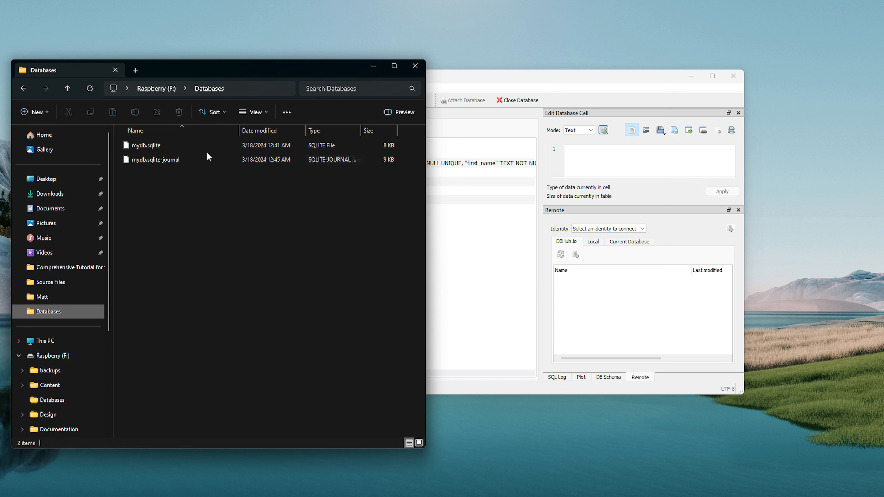
left_click_drag(216, 74, 656, 103)
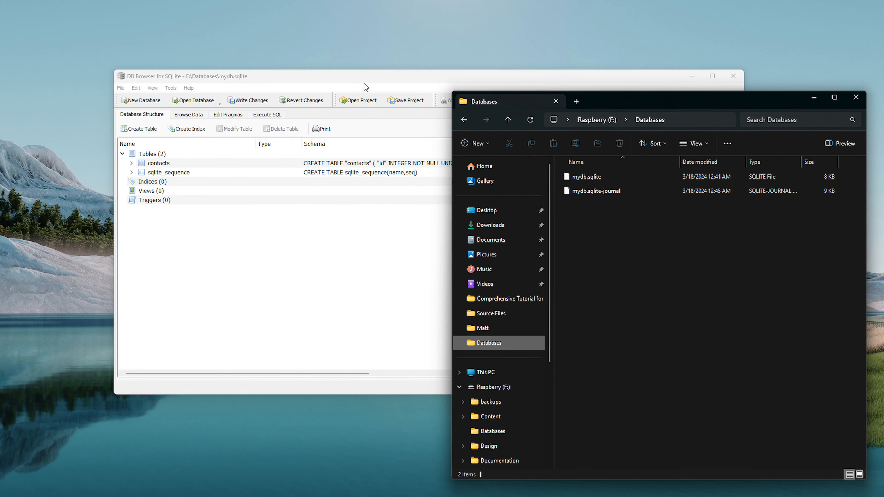
left_click(364, 83)
left_click_drag(364, 82, 291, 77)
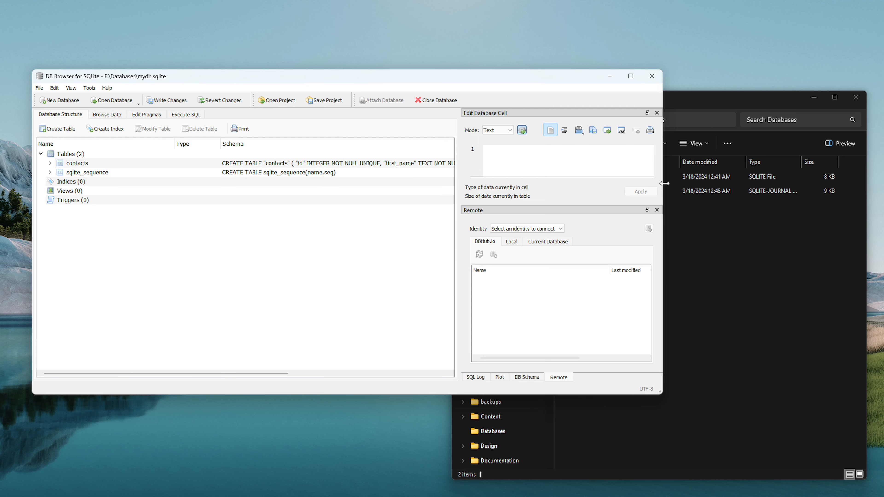
left_click_drag(665, 184, 434, 184)
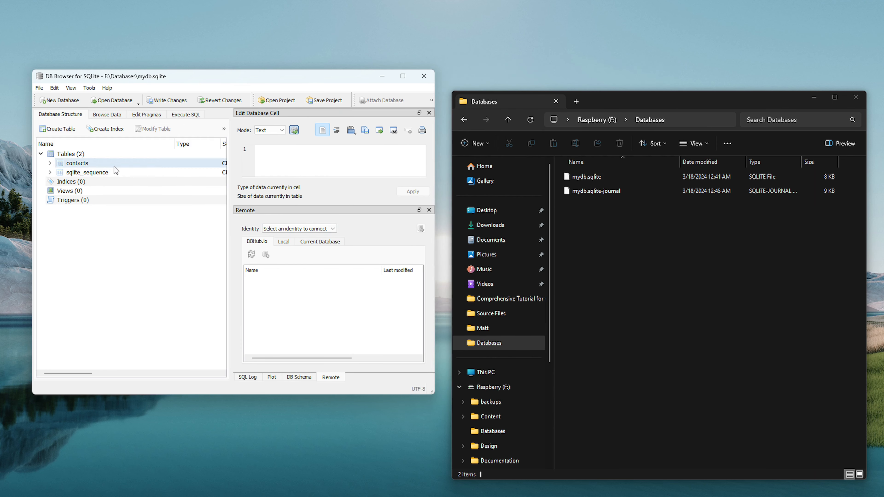
Save everything with File > Save All and widen the DB Browser window.
left_click(39, 89)
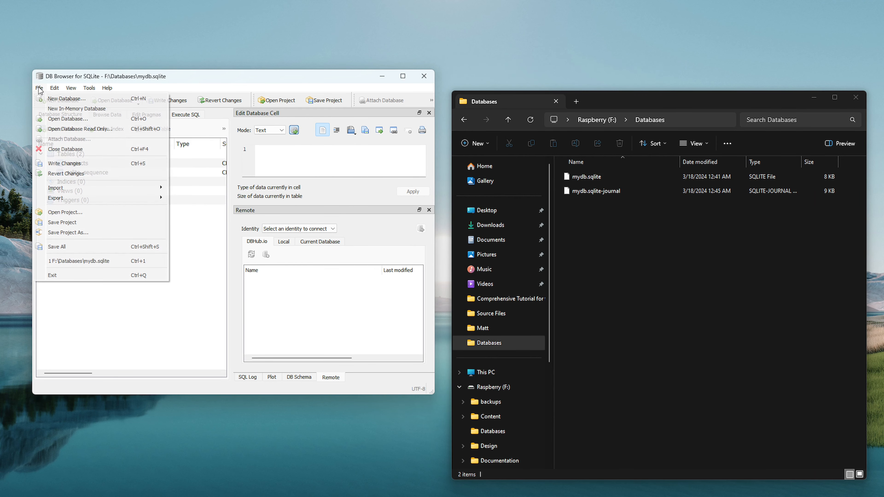
left_click(57, 248)
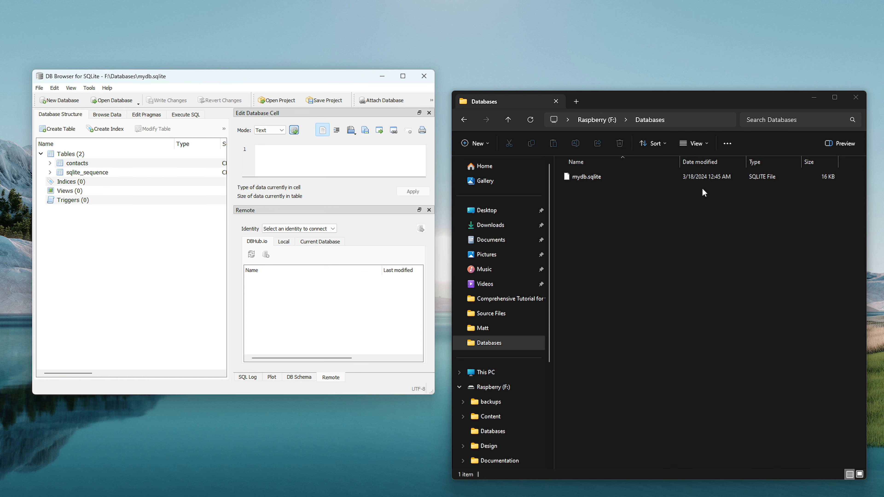
left_click_drag(437, 186, 804, 203)
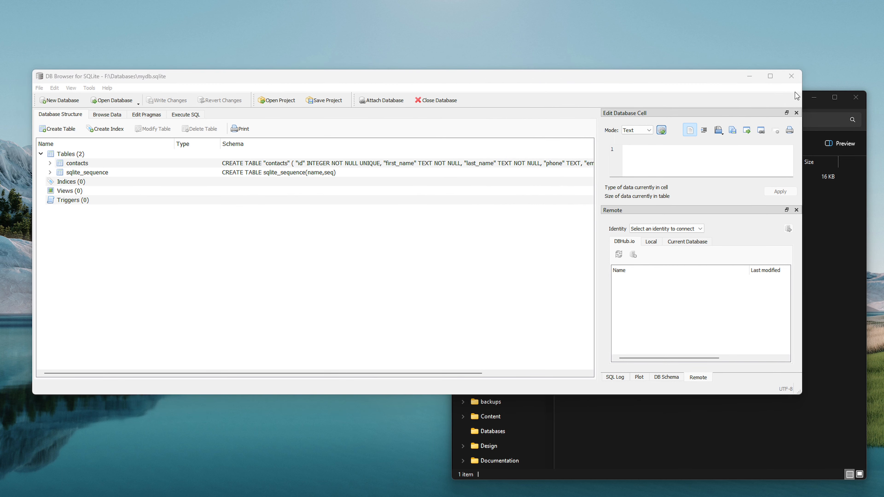
Restart DB Browser, open F:\Databases\mydb.sqlite and expand contacts to list its five fields.
left_click(791, 76)
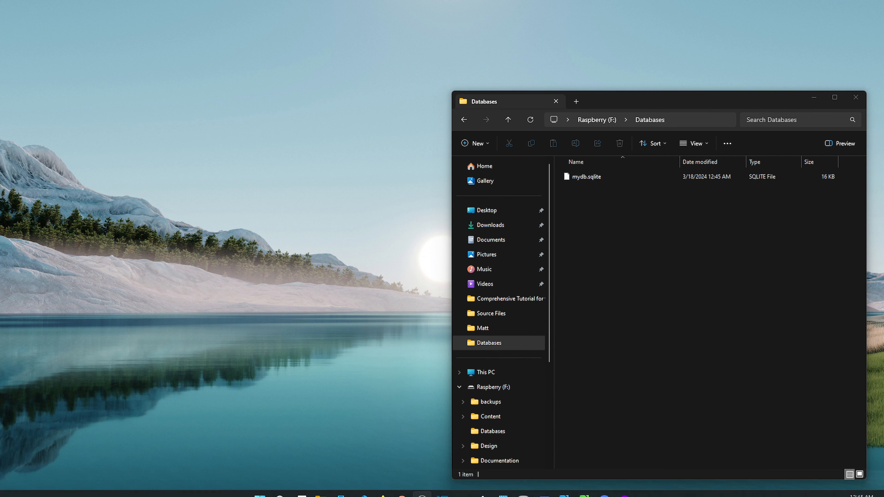
left_click(524, 488)
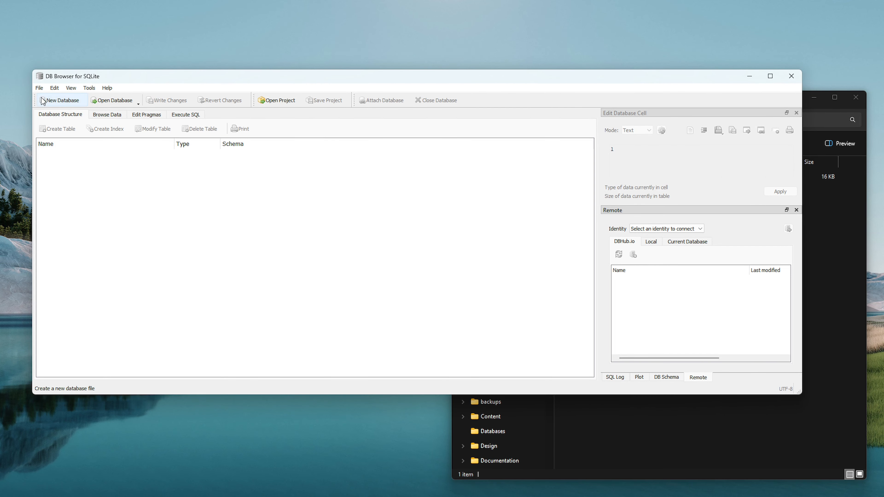
left_click(113, 101)
scroll(70, 232, "down", 3)
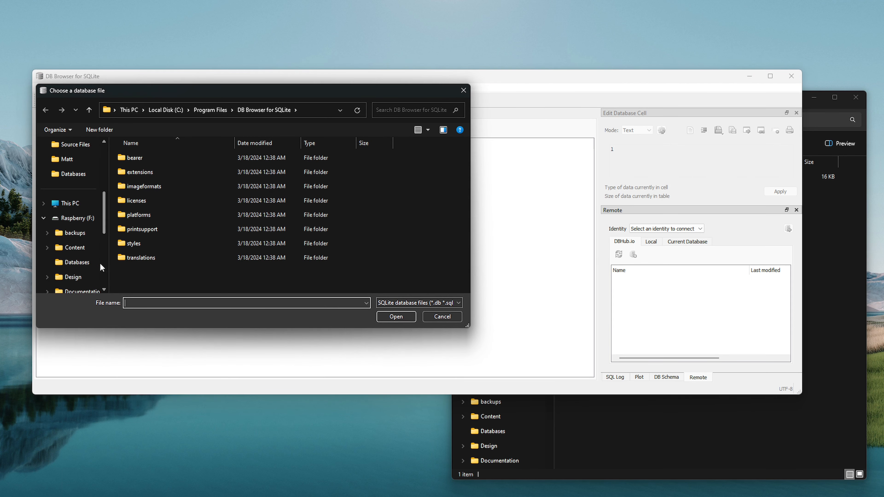
left_click(70, 263)
left_click(145, 160)
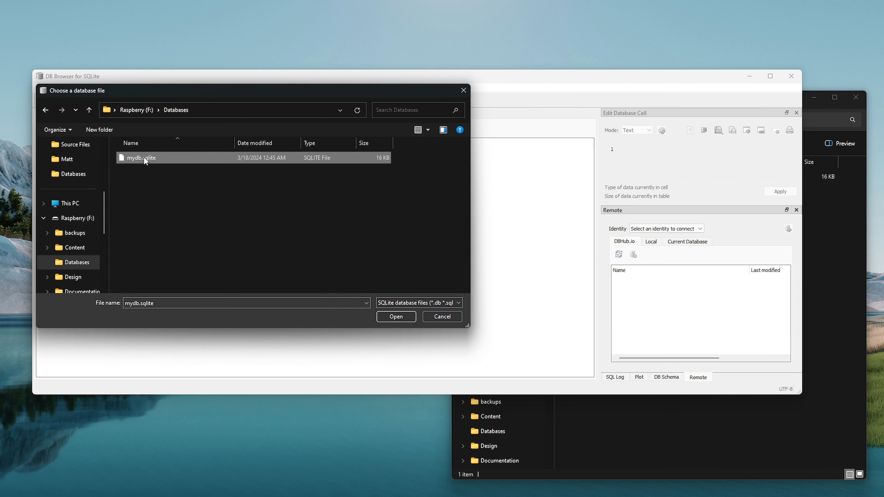
left_click(396, 317)
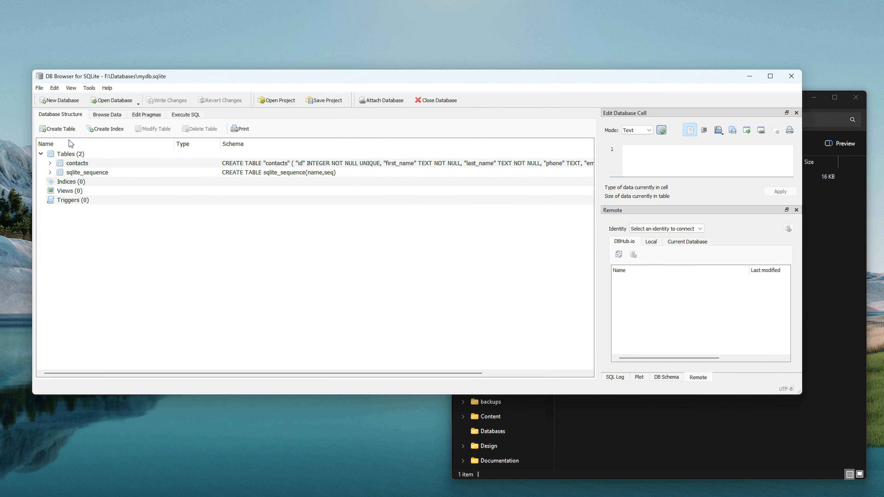
double_click(94, 164)
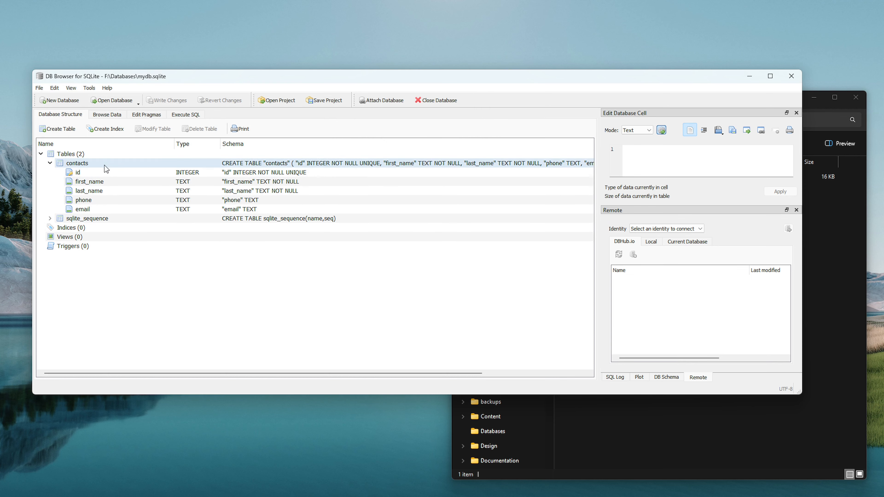
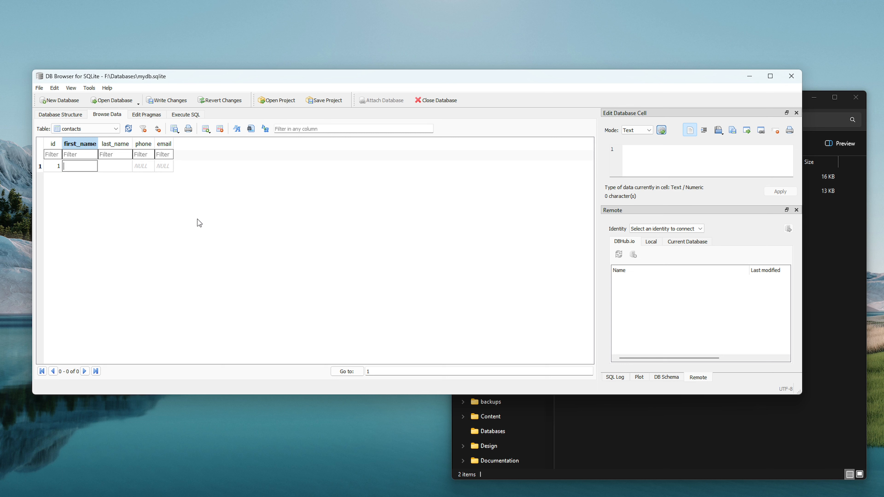
Enter the first contact's first name, last name and e-mail in row 1, leaving phone empty.
key("Tab")
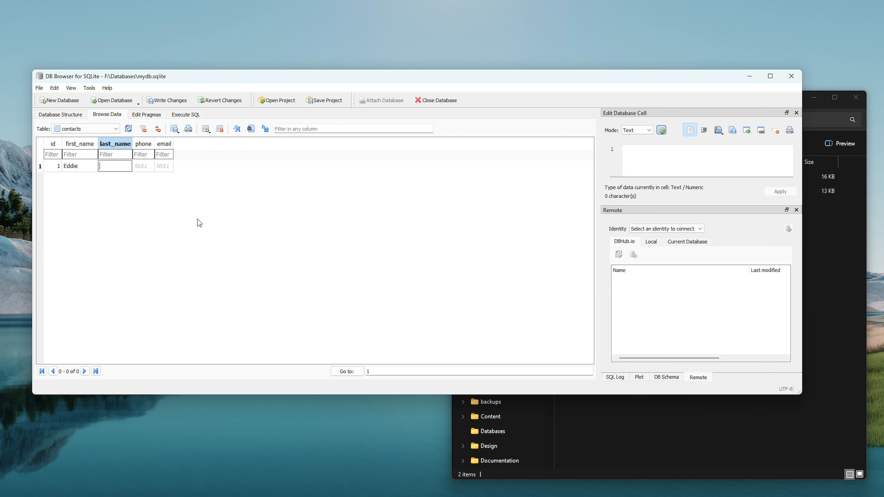
key("Tab")
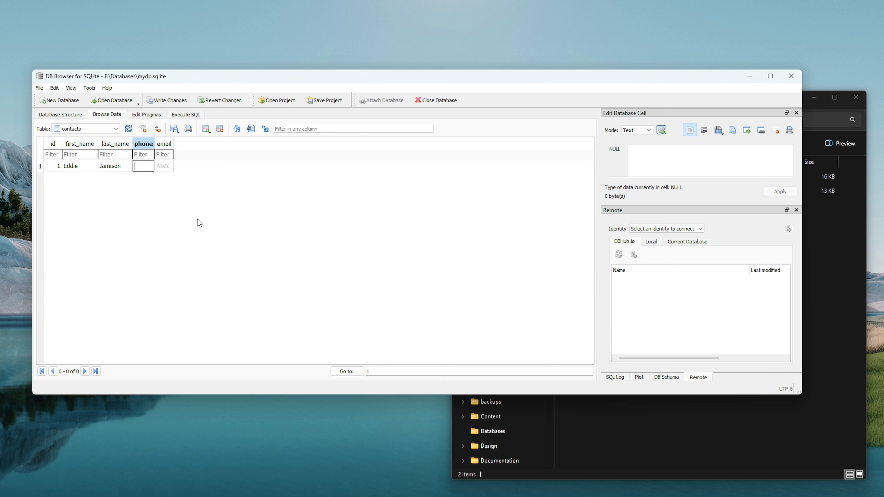
key("Tab")
type("e")
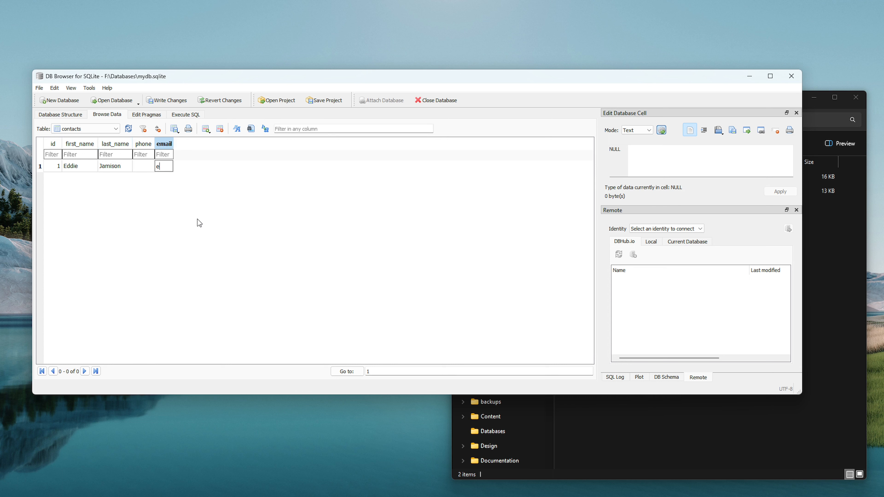
type("ddie@example.com")
Widen the email column so row 1's address shows in full, leaving the value unchanged.
left_click_drag(173, 142, 253, 150)
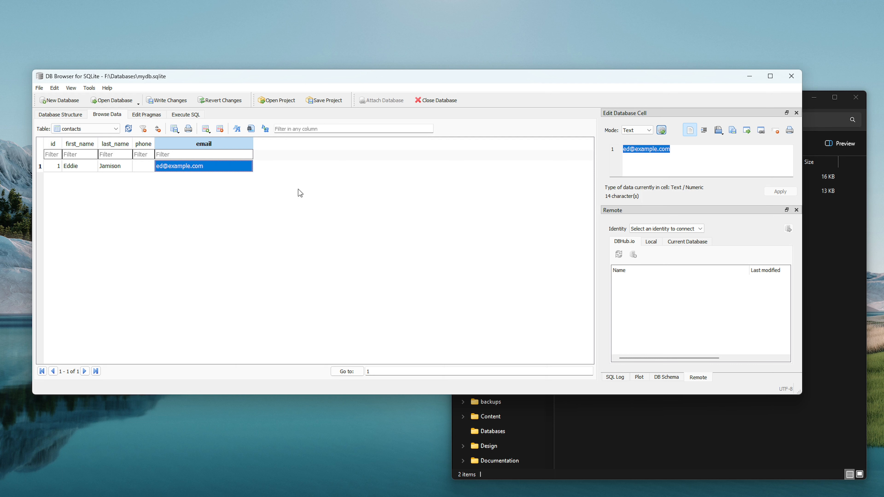
double_click(248, 168)
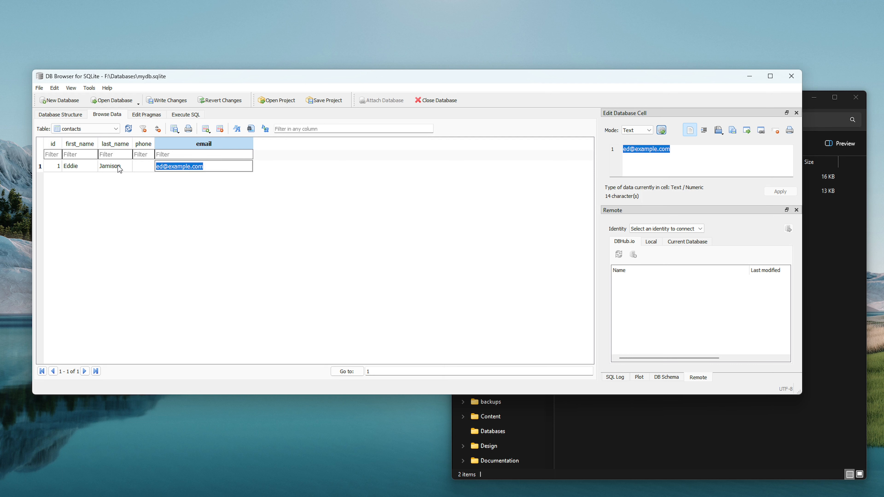
left_click(297, 170)
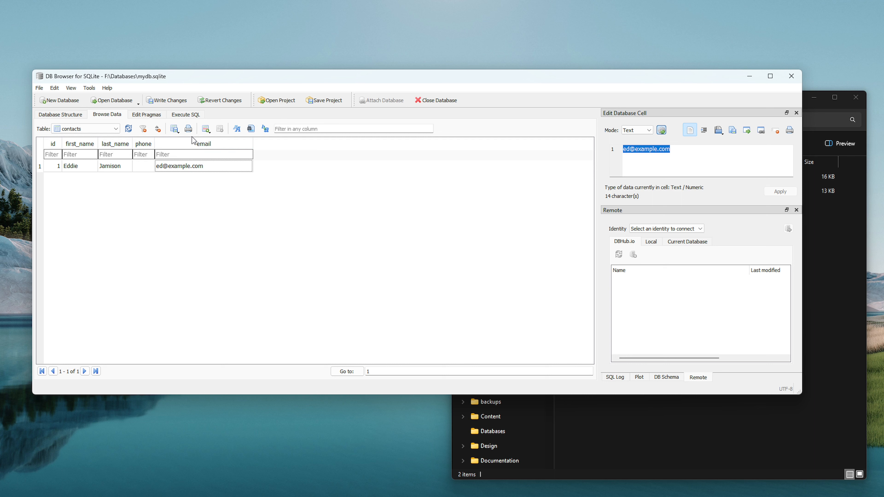
Add a new contacts record with the second contact's first name, last name and phone number.
left_click(206, 128)
left_click(82, 179)
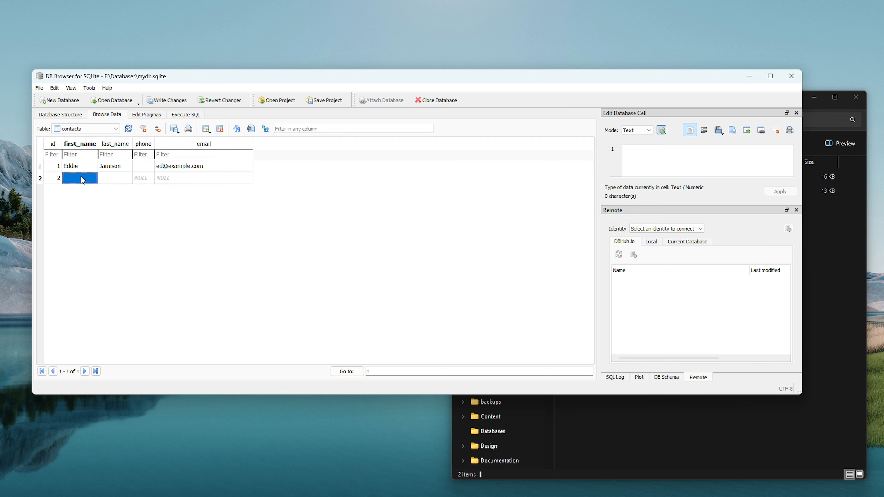
key("Tab")
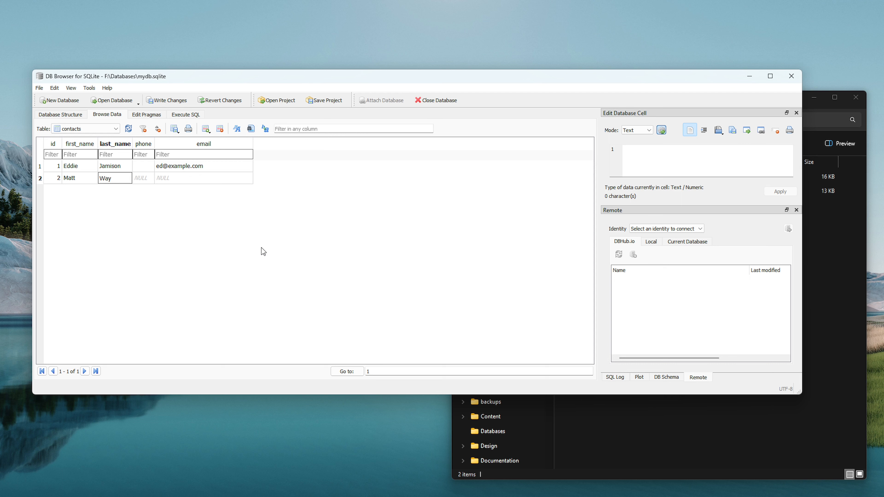
key("Tab")
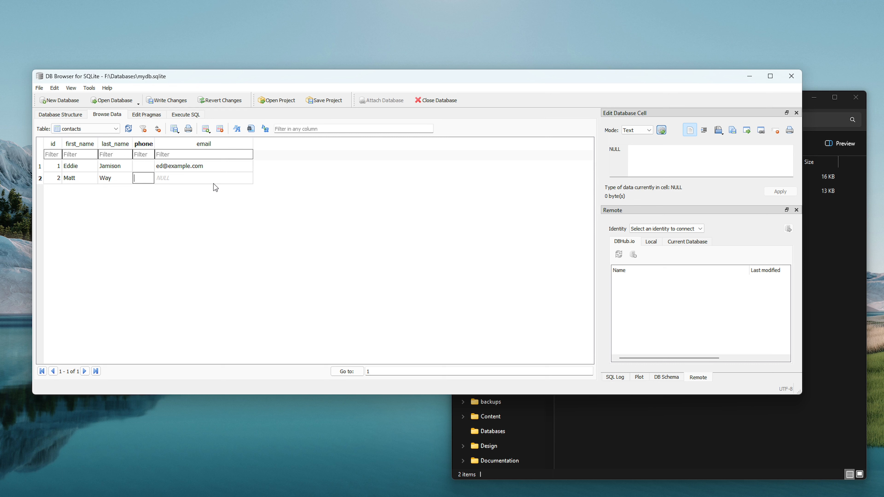
type("(")
type("111)")
type(" 222-3")
type("3333")
Widen the phone column to fit the number and commit an empty email for row 2.
left_click_drag(155, 144, 216, 149)
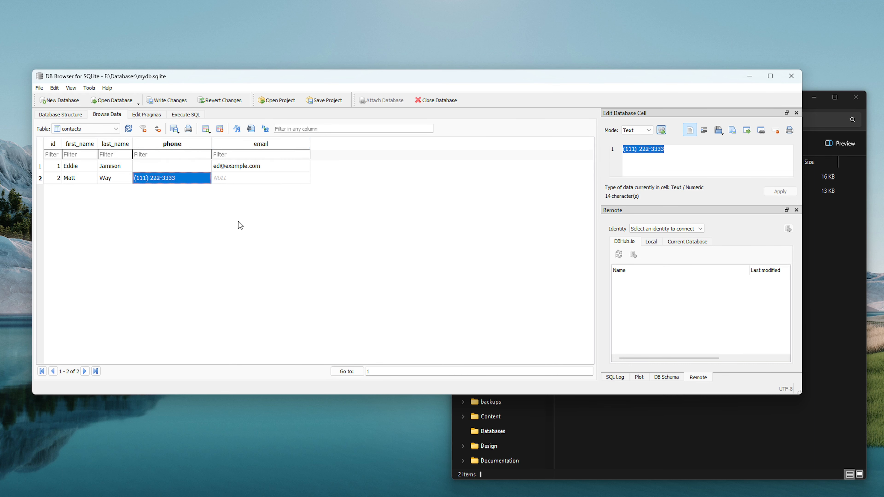
left_click(449, 195)
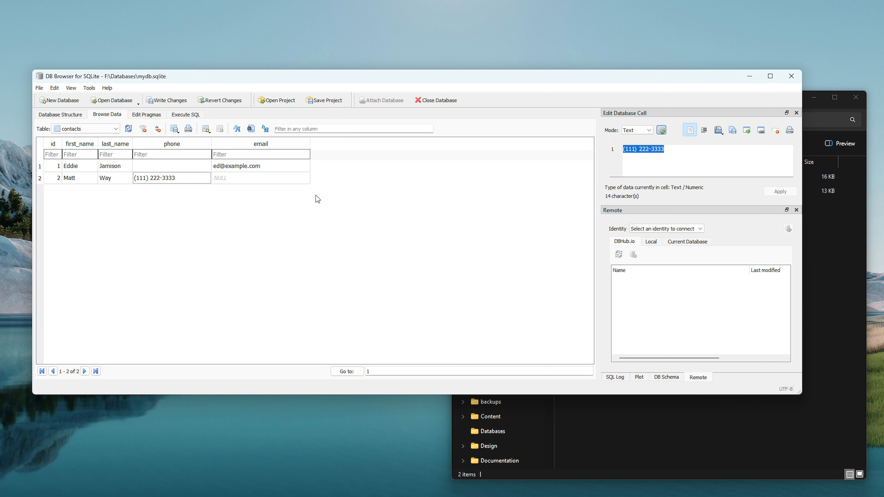
left_click(291, 183)
left_click(291, 183)
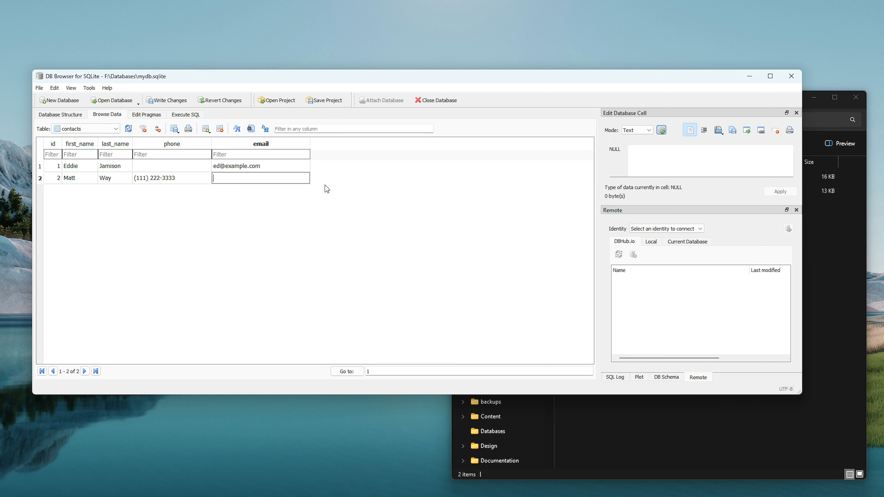
left_click(251, 201)
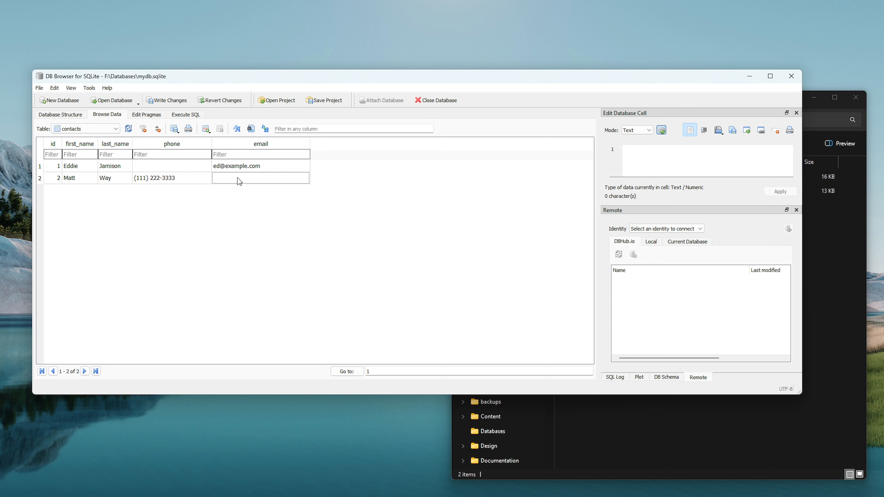
left_click(304, 179)
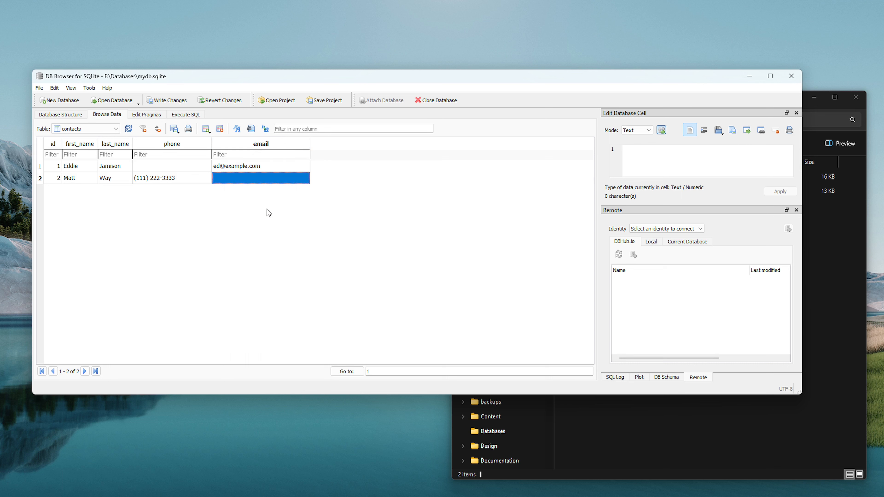
left_click(39, 88)
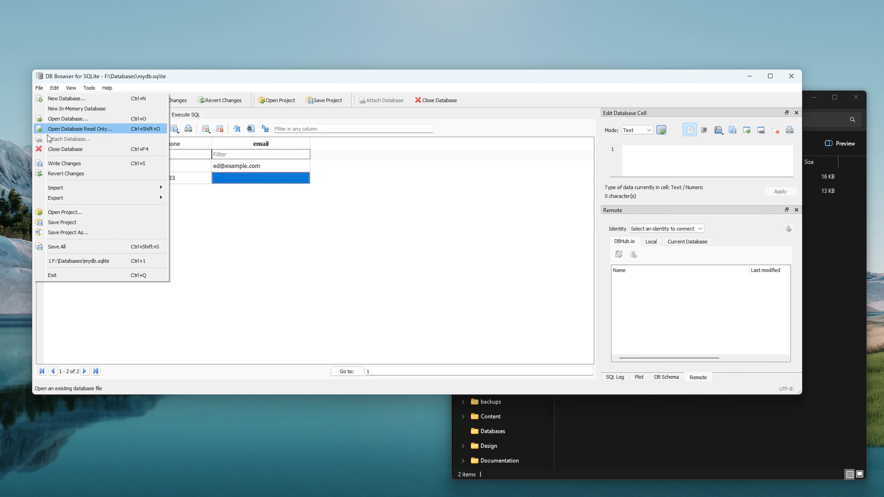
Save all changes, close DB Browser, check mydb.sqlite in Explorer, then relaunch DB Browser.
left_click(72, 247)
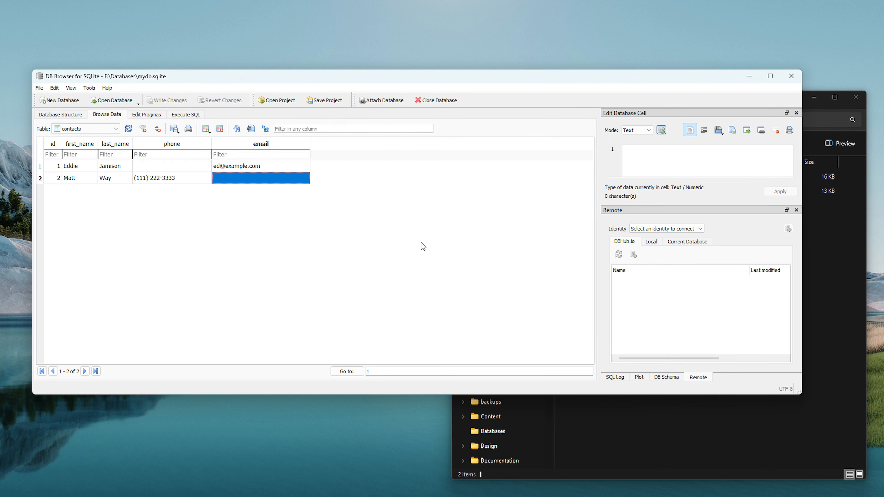
left_click(791, 76)
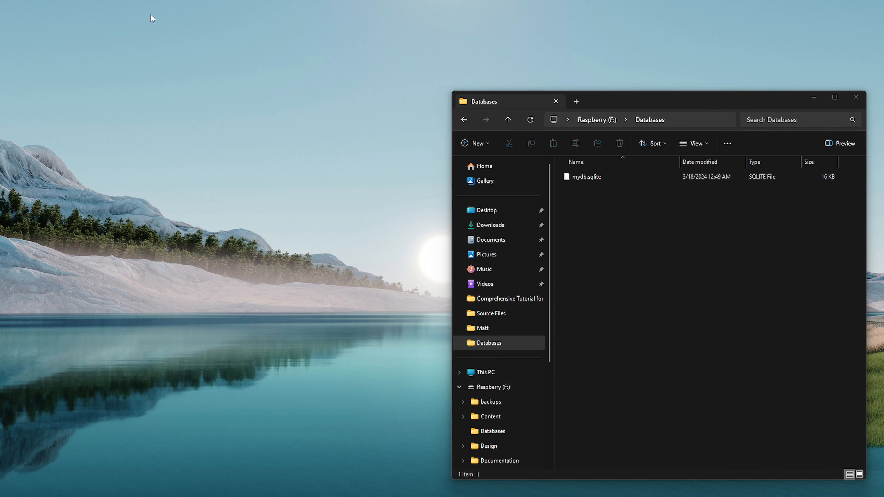
left_click(675, 268)
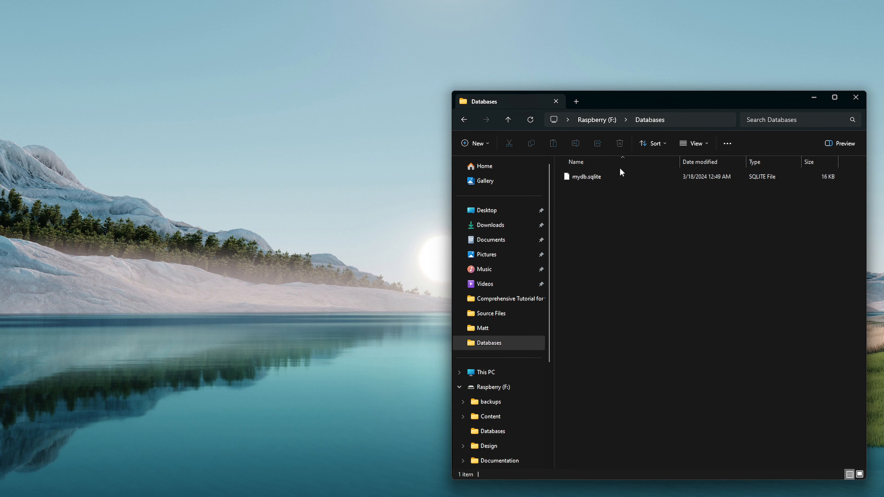
mouse_move(301, 496)
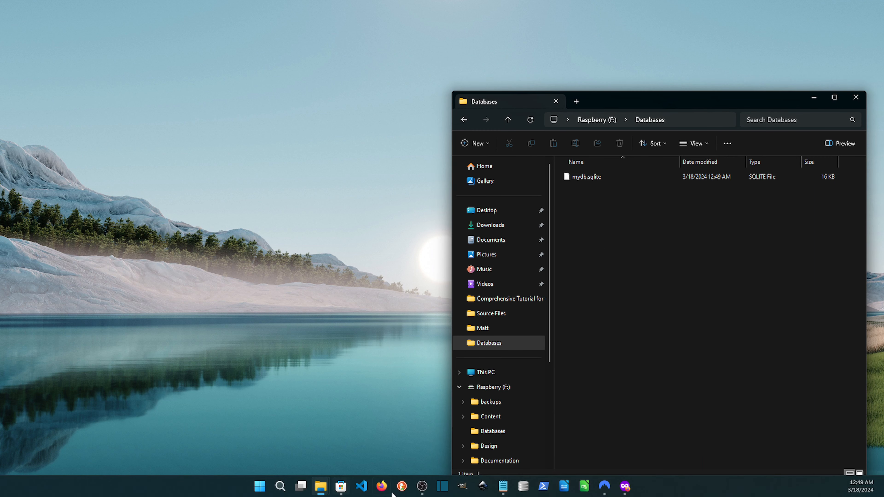
left_click(524, 488)
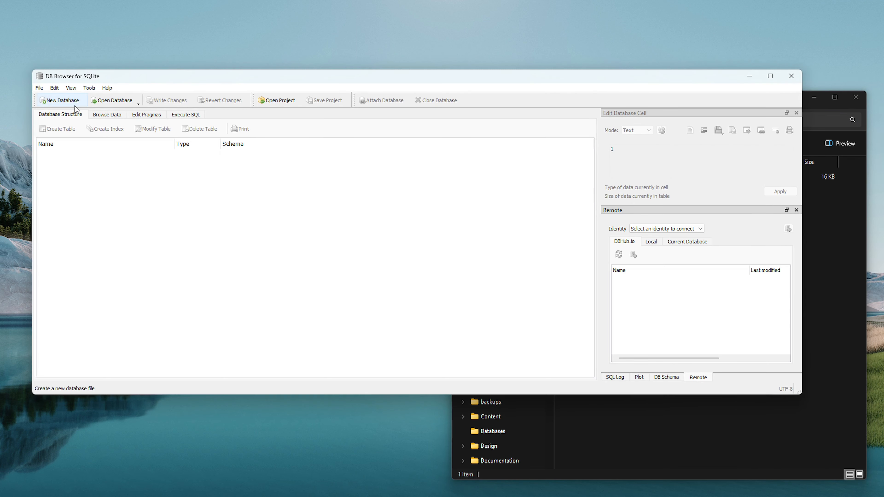
Reopen F:\Databases\mydb.sqlite, expand contacts and browse its two saved rows.
left_click(39, 87)
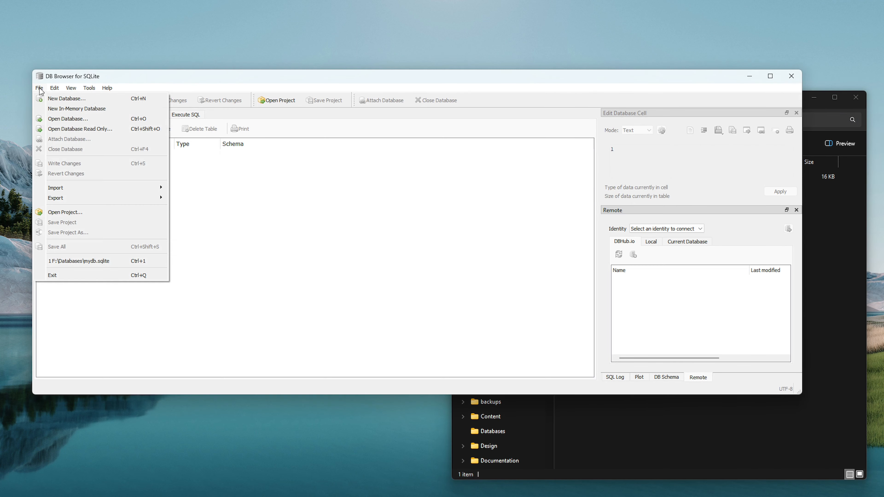
left_click(218, 54)
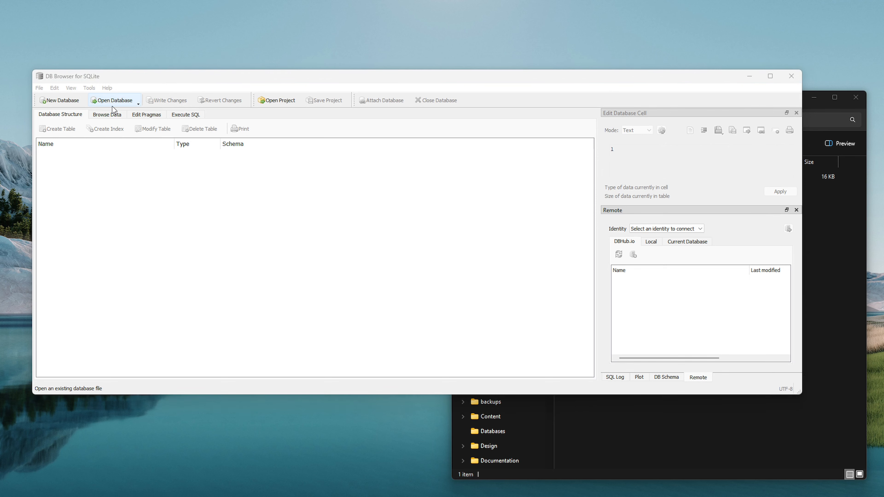
left_click(111, 100)
scroll(70, 241, "down", 5)
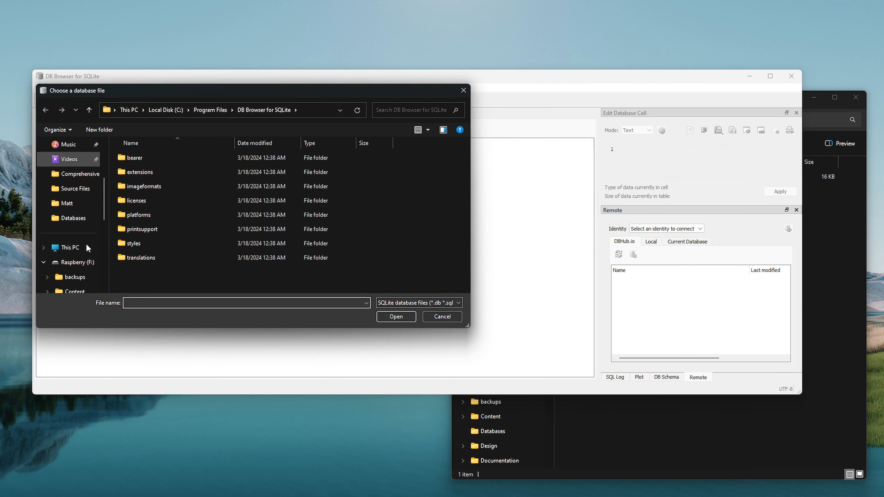
left_click(77, 263)
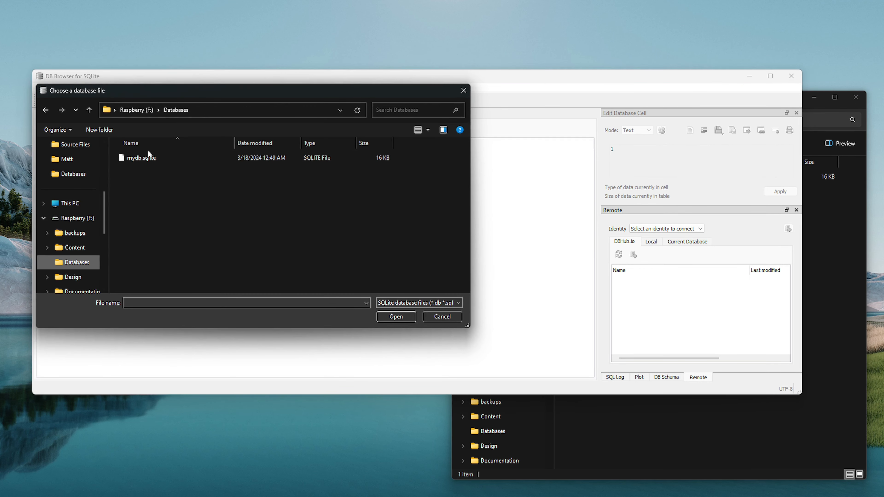
double_click(148, 158)
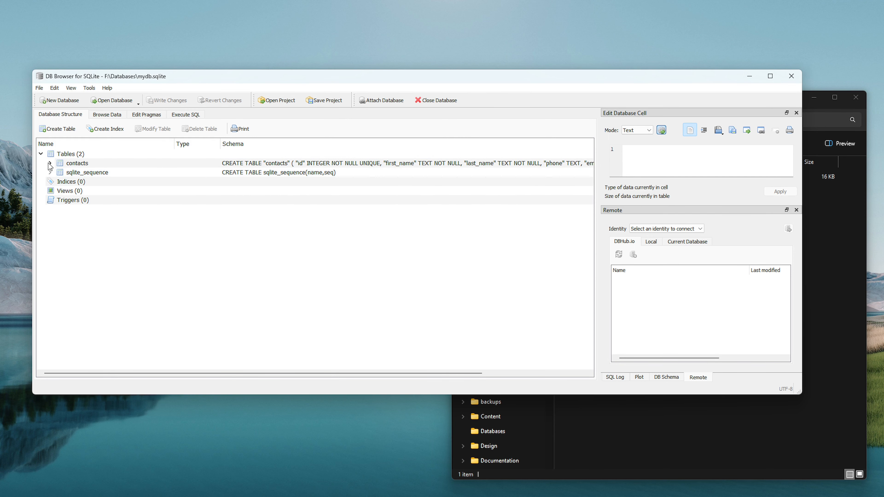
left_click(50, 164)
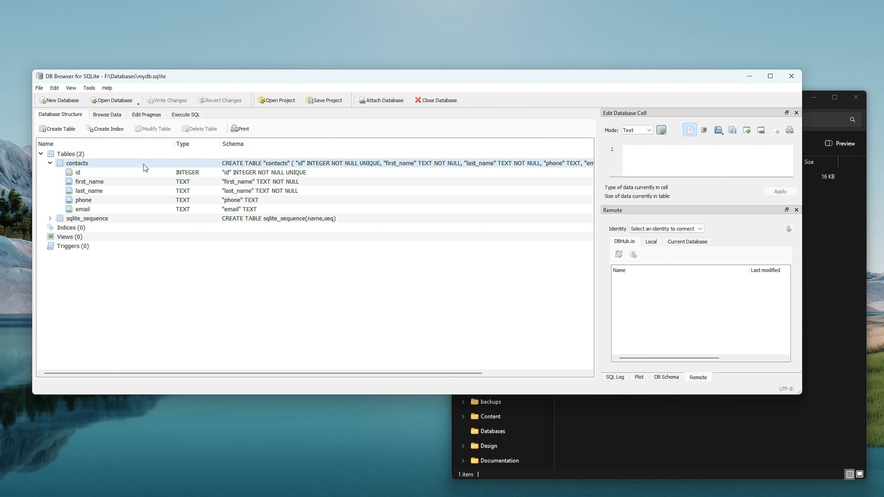
left_click(110, 117)
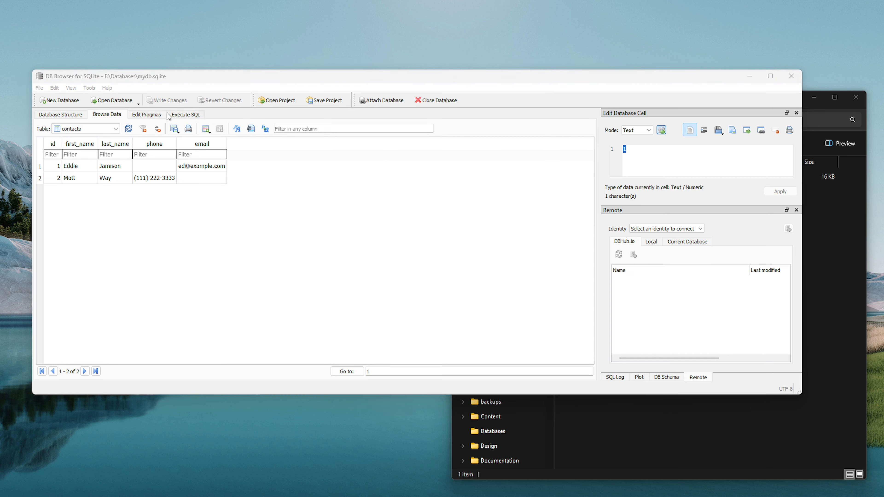
Switch to the Execute SQL tab with an empty SQL 1 editor.
left_click(196, 205)
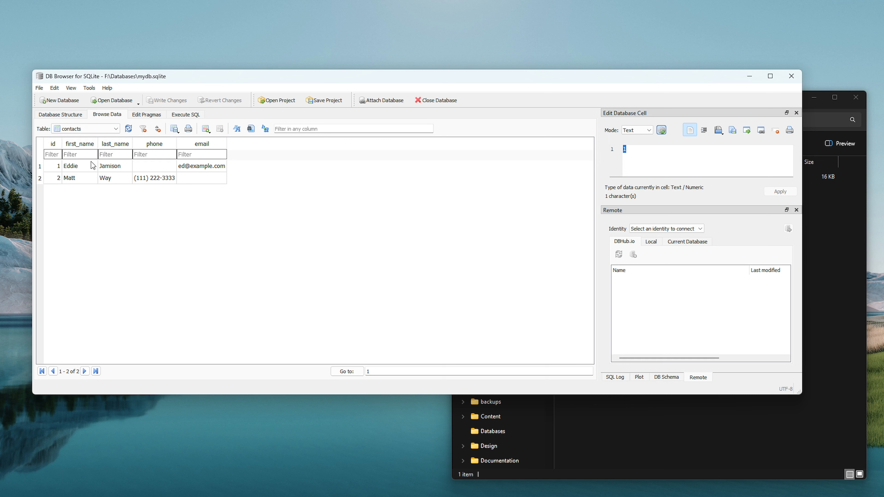
left_click(186, 114)
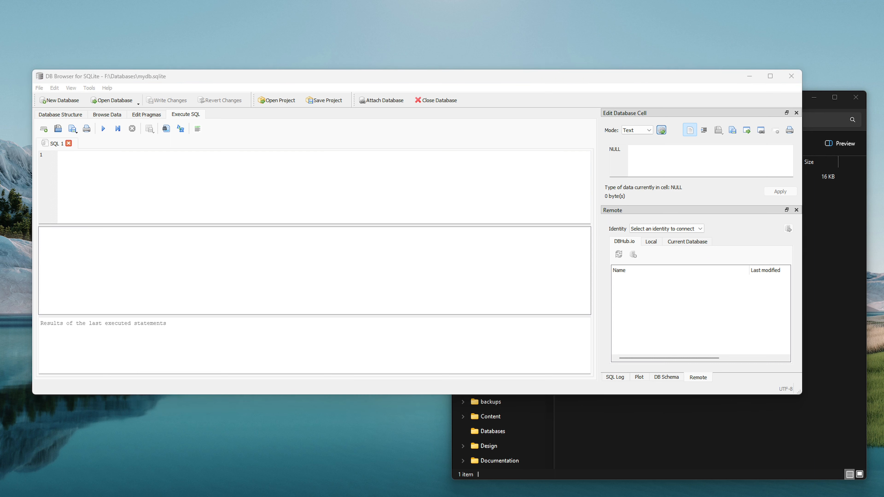
Write INSERT INTO contacts(first_name,last_name,phone,email) VALUES(); with an empty value list.
left_click(70, 155)
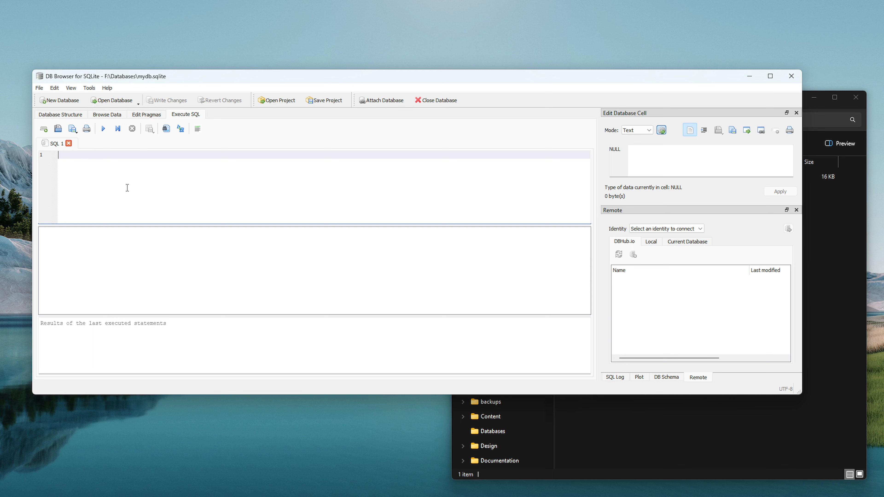
type("INSERT INTO contacts() VALUES")
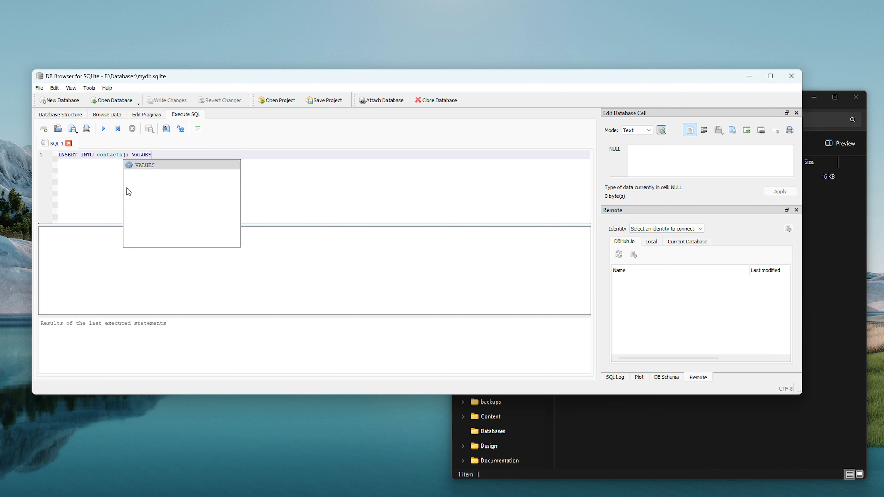
type("()")
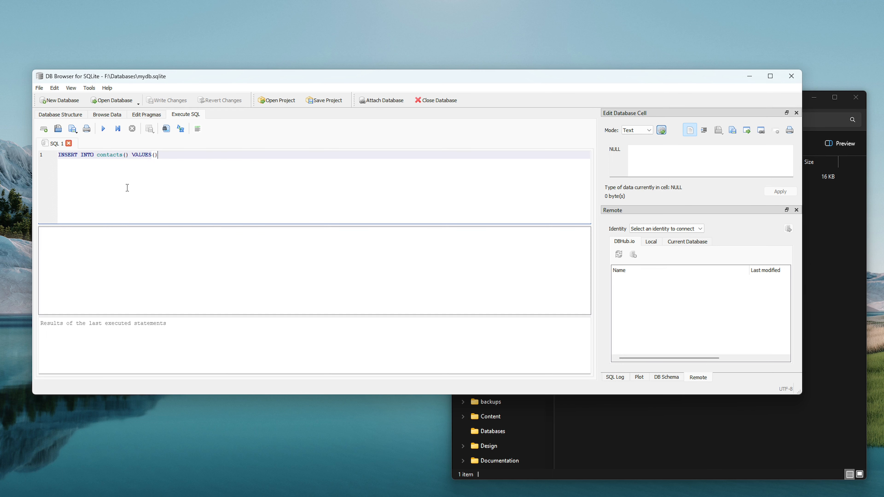
type(";")
key("Left")
key("Left")
key("Left")
key("Left")
key("Left")
key("Left")
key("Left")
type("first_name")
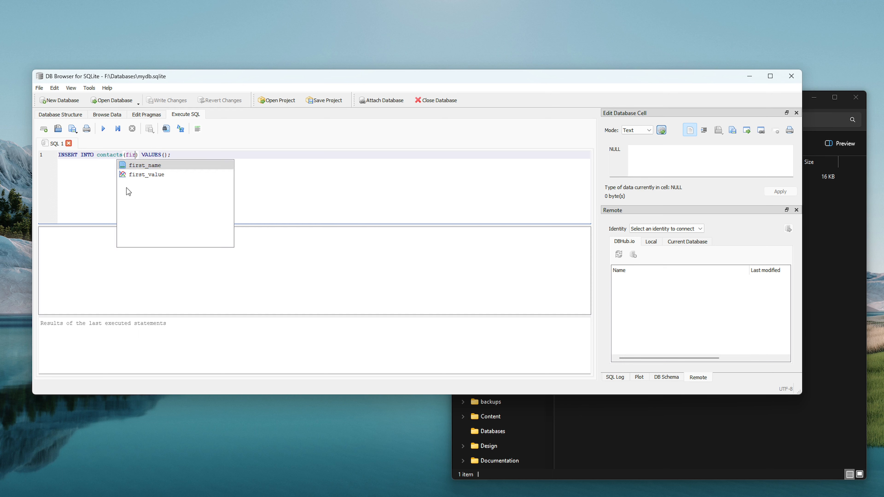
key("Return")
type(",")
type("last_name")
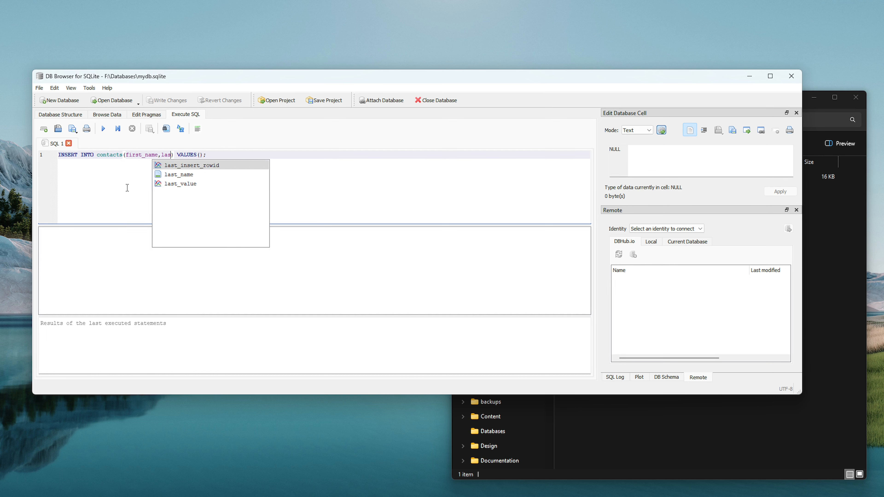
type(",phone,email")
key("Left")
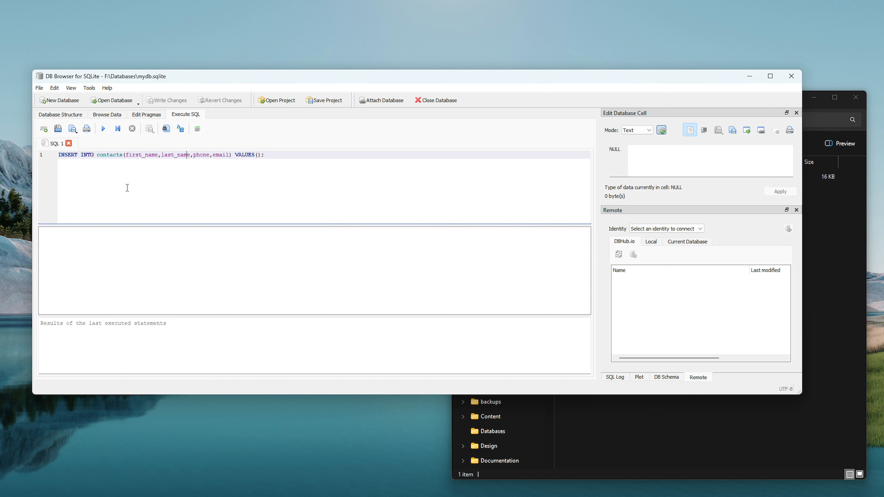
key("Left")
key("Left")
key("Left")
key("Right")
key("Right")
key("Right")
key("Right")
key("Right")
key("Right")
key("Right")
key("Right")
key("Right")
key("Right")
key("Right")
key("Right")
key("Right")
key("Right")
key("Right")
key("Left")
key("Left")
key("Left")
key("Left")
key("Left")
key("Left")
key("Left")
key("Left")
Fill the VALUES with a sample first name, last name, empty phone and an e-mail address.
key("Right")
key("Right")
key("Right")
key("Right")
key("Right")
key("Right")
key("Right")
key("Right")
key("Right")
key("Right")
key("Right")
key("Right")
type("'")
type("','','',''")
key("Left")
type("Joe")
type("Doe")
type("joe@example.com")
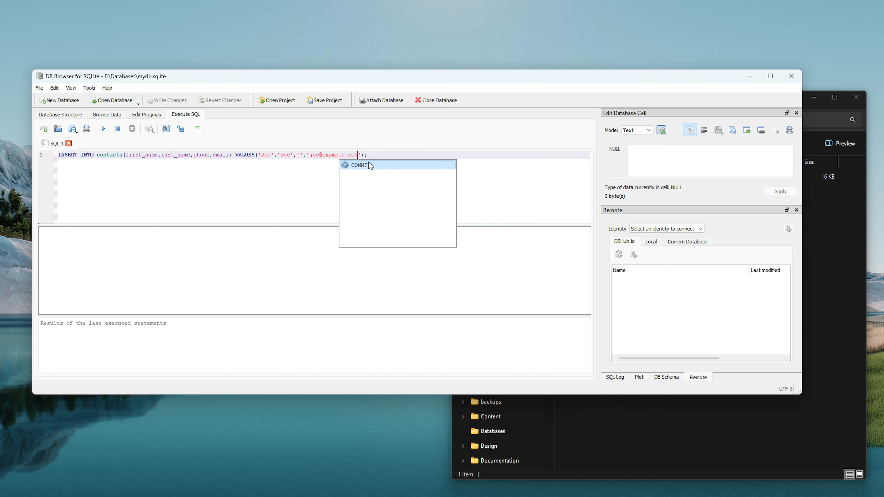
left_click(376, 154)
Paste copies of the INSERT statement onto lines 2–5 and run the first INSERT.
left_click_drag(373, 155, 57, 155)
key("ctrl+c")
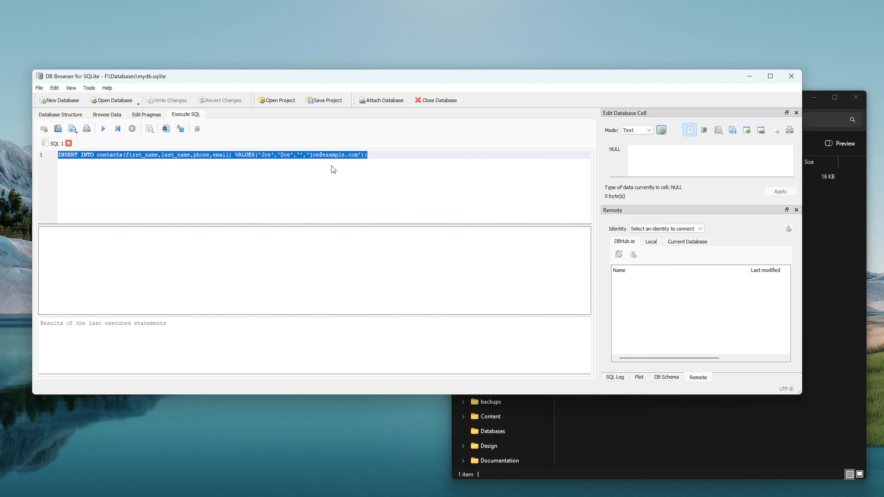
left_click(331, 170)
key("Return")
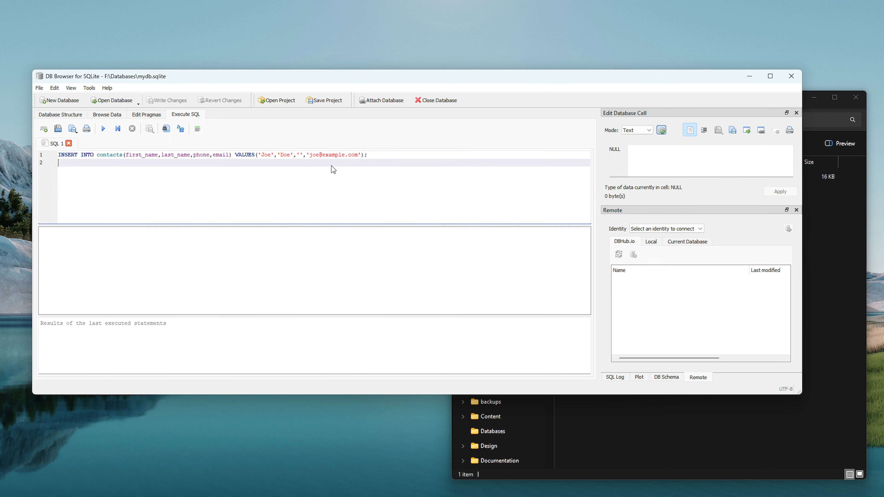
key("ctrl+v")
key("Return")
key("ctrl+v")
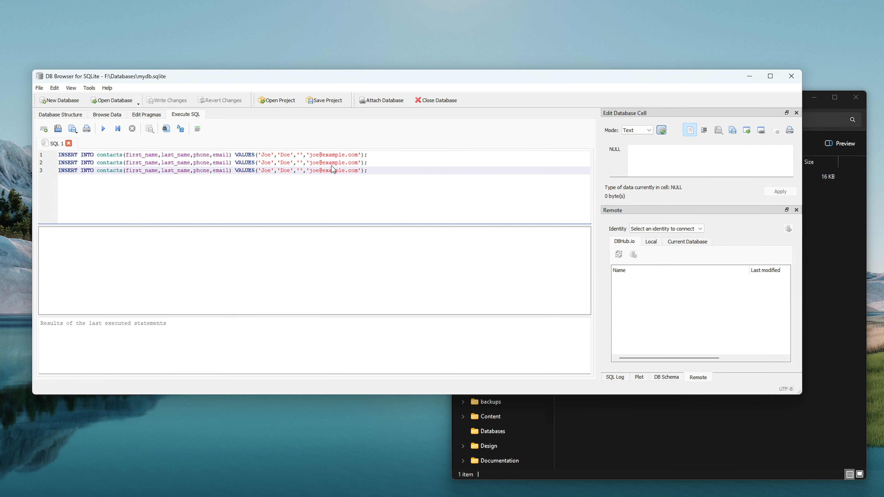
key("ctrl+Return")
key("Return")
key("ctrl+v")
key("Return")
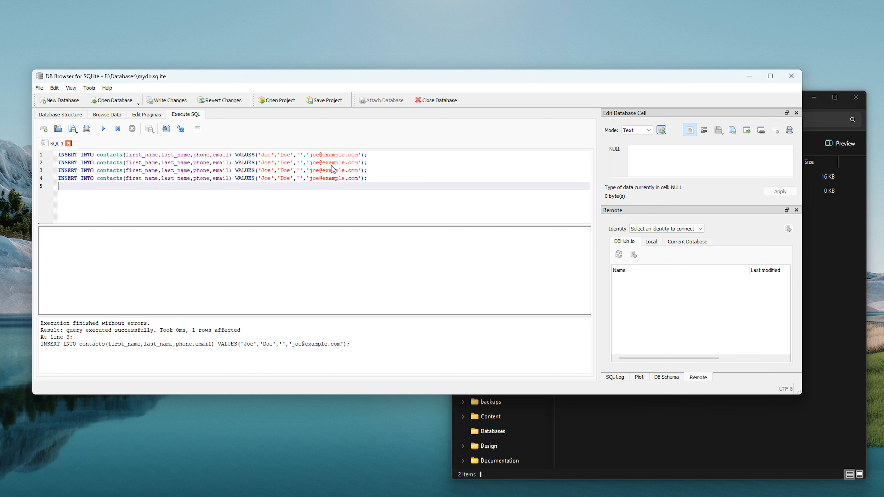
key("ctrl+v")
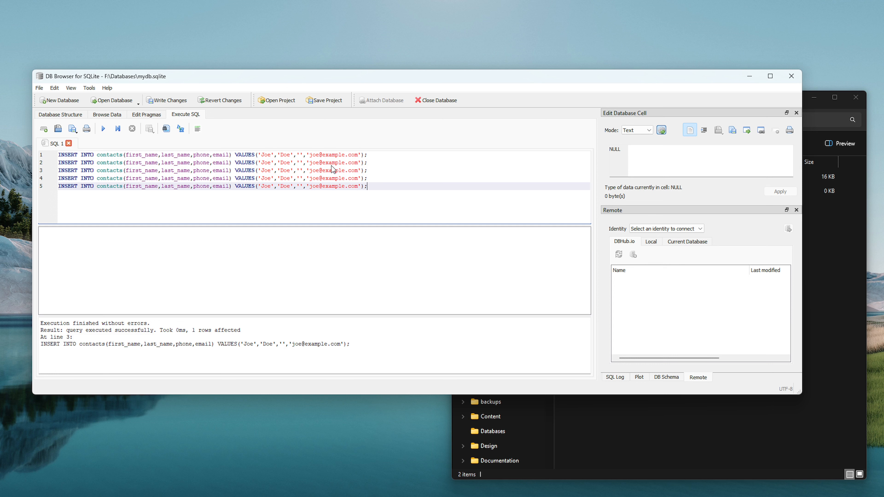
Change the first names and e-mails on lines 2 and 3 to two different contacts.
key("Left")
key("Left")
key("Left")
key("Left")
key("Left")
key("Left")
key("Left")
key("Left")
key("Left")
key("Left")
key("Left")
key("Left")
key("Left")
key("Left")
key("Left")
key("Left")
key("Left")
key("Up")
key("Up")
key("Up")
key("Left")
key("Left")
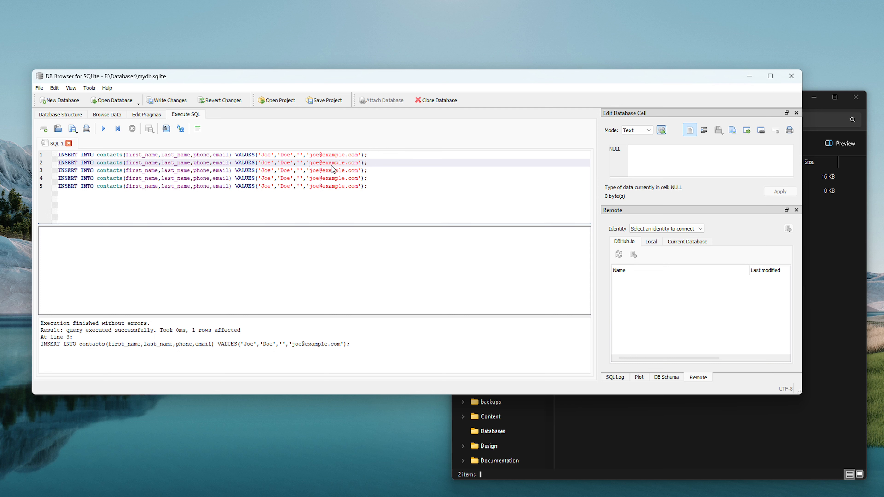
key("BackSpace")
type("hn")
key("Right")
key("Delete")
type("hn")
key("Down")
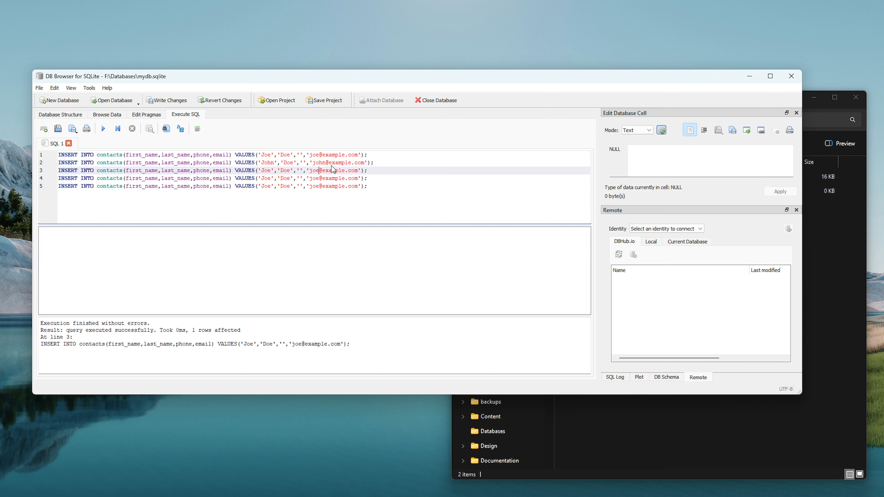
type("an")
key("Left")
key("BackSpace")
type("an")
Delete the extra INSERT statements on lines 4 and 5.
key("End")
key("Right")
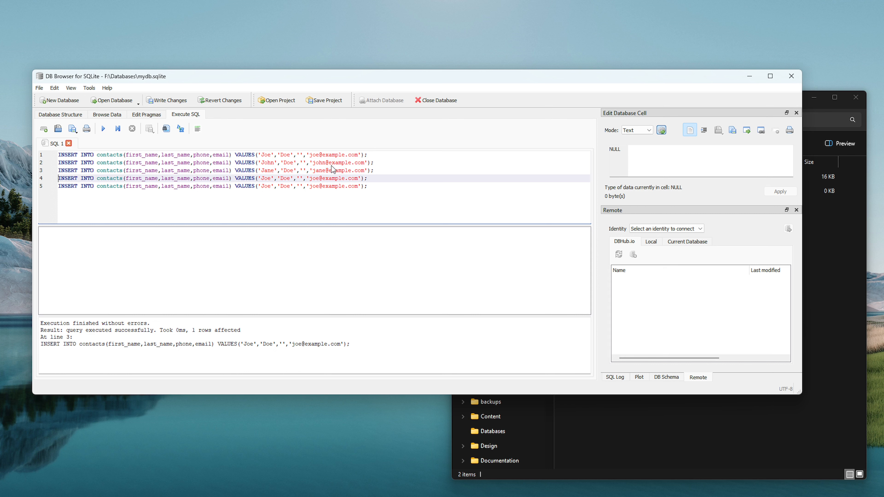
key("ctrl+shift+End")
key("BackSpace")
key("BackSpace")
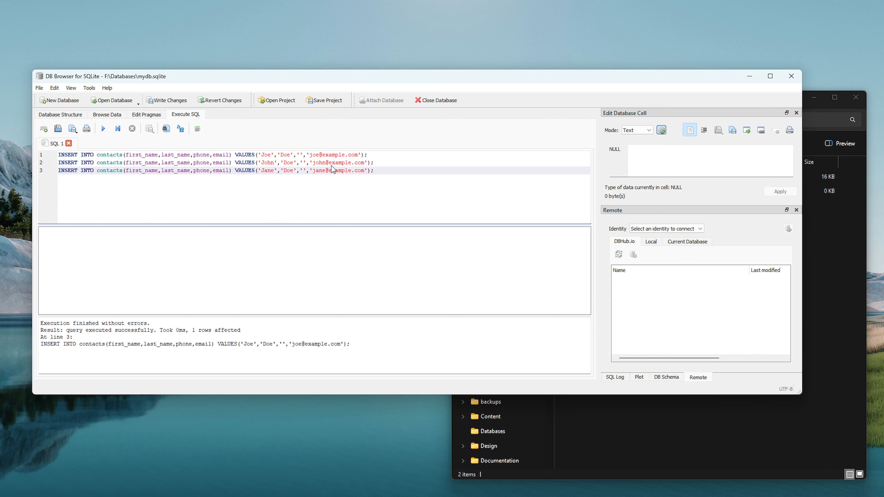
Execute all three INSERTs, discard the SQL 1 tab, and browse contacts now showing 8 rows.
left_click(104, 129)
left_click(69, 143)
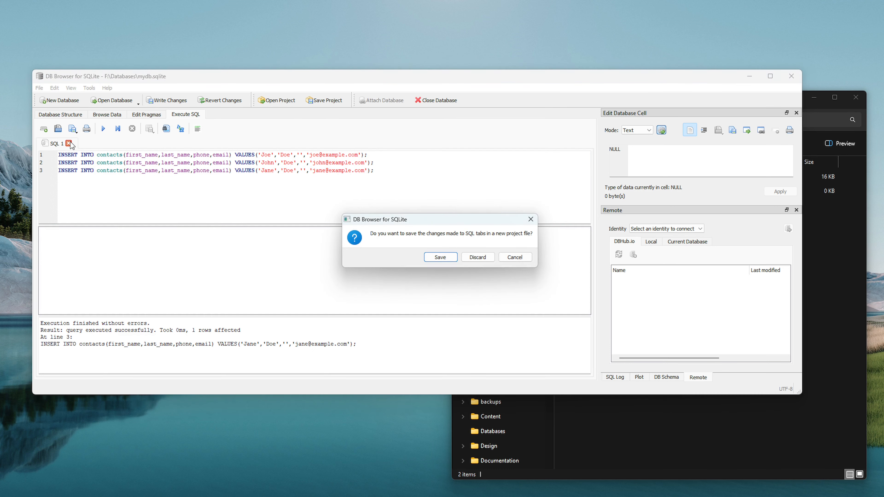
left_click(469, 260)
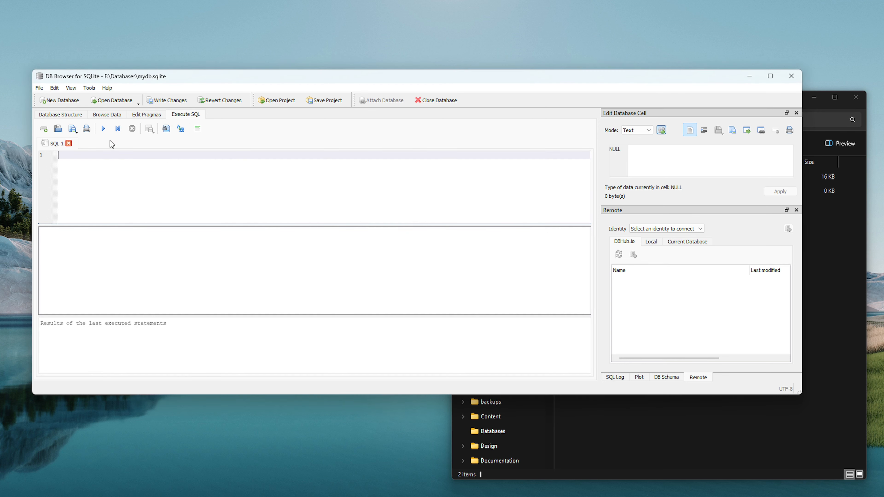
left_click(99, 115)
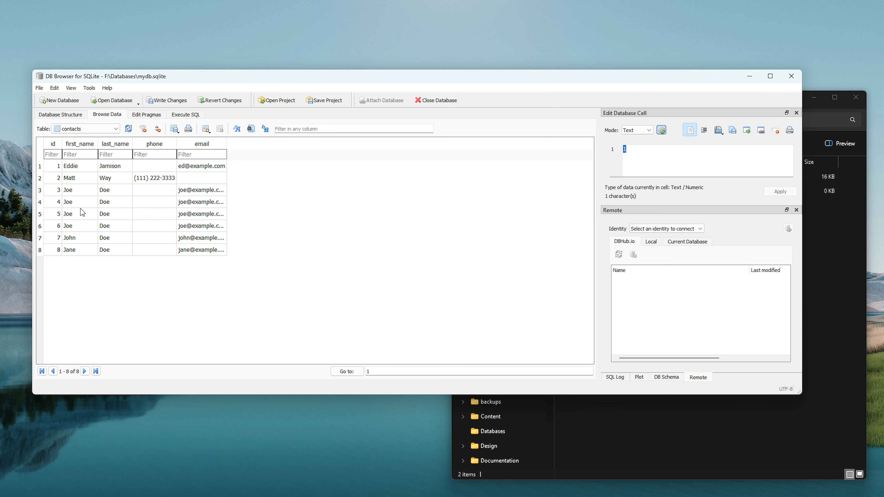
Widen the email column, then delete the records with ids 3 and 4, leaving 6 rows.
left_click_drag(227, 144, 259, 144)
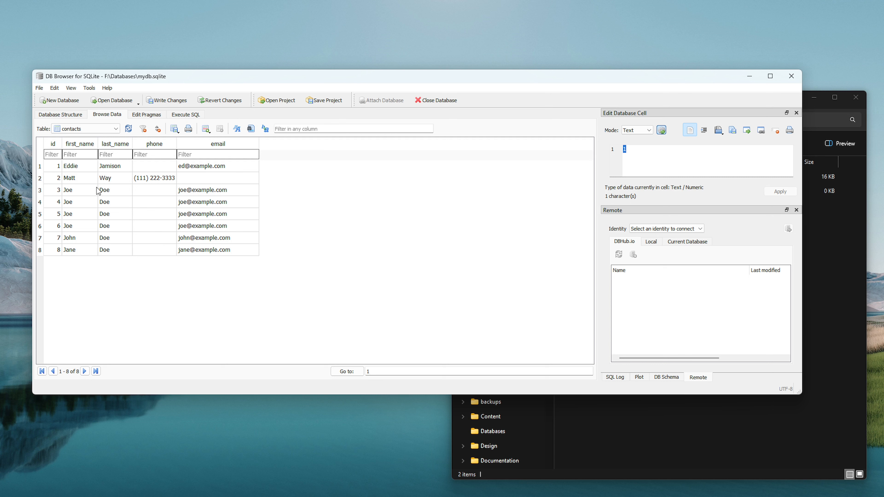
left_click(40, 191)
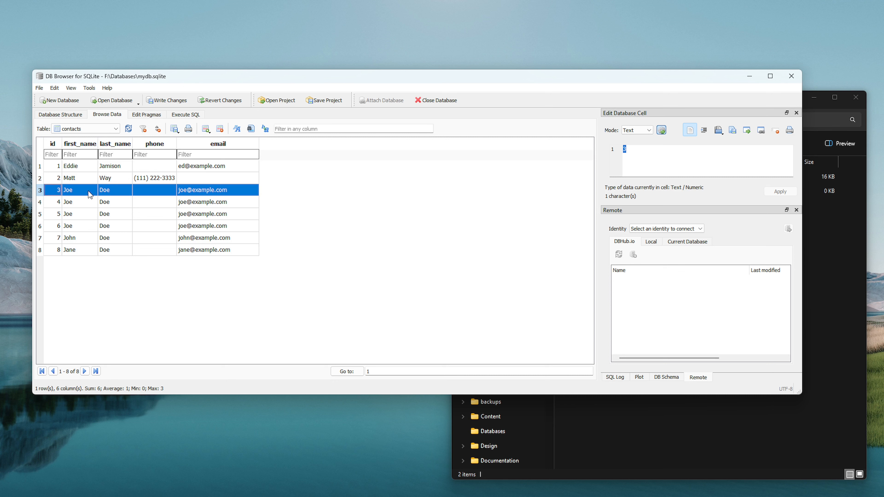
left_click(220, 129)
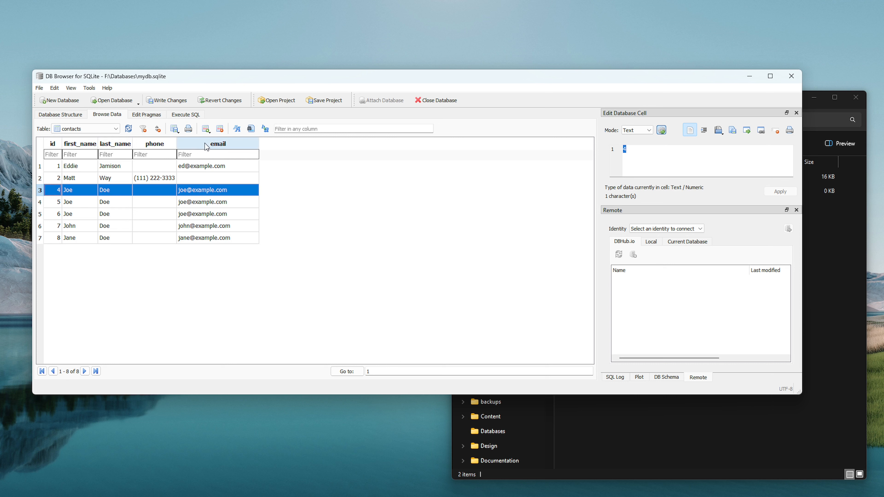
left_click(219, 130)
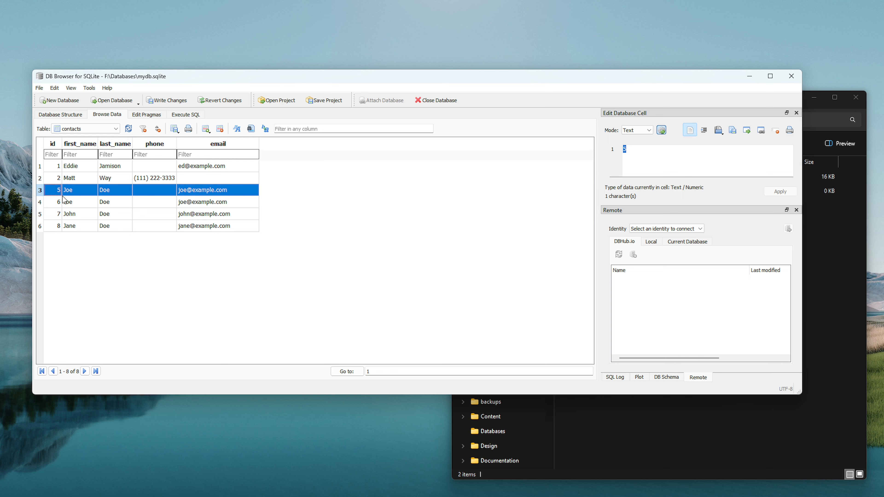
Run DELETE FROM contacts WHERE id = 5, discard the SQL tab and browse the 5 remaining rows.
left_click(186, 115)
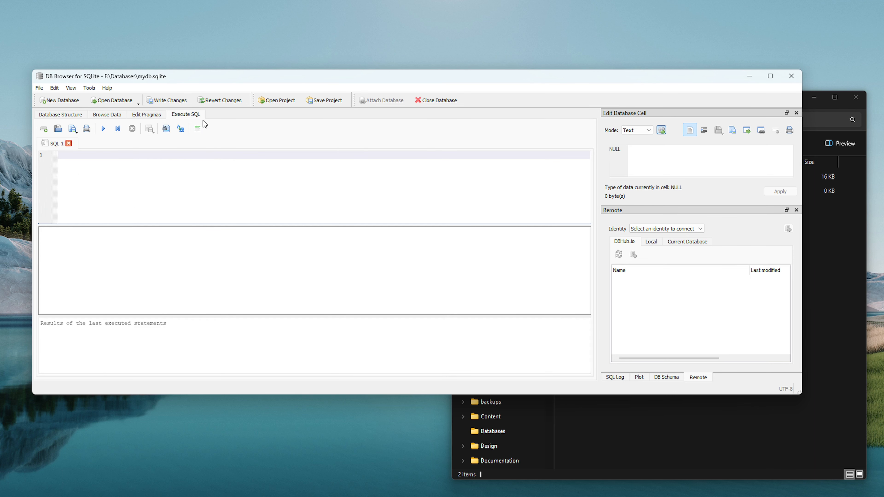
type("DELETE FROM contacts WHERE id = 5;")
left_click(104, 129)
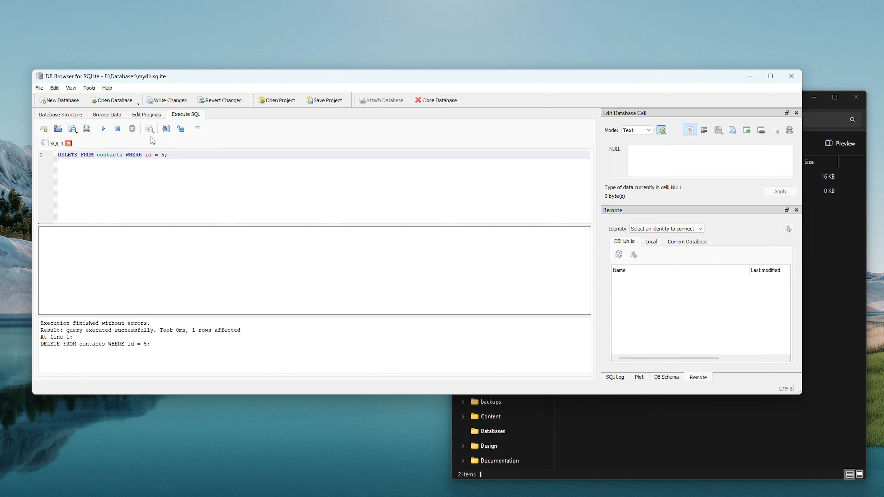
left_click(69, 144)
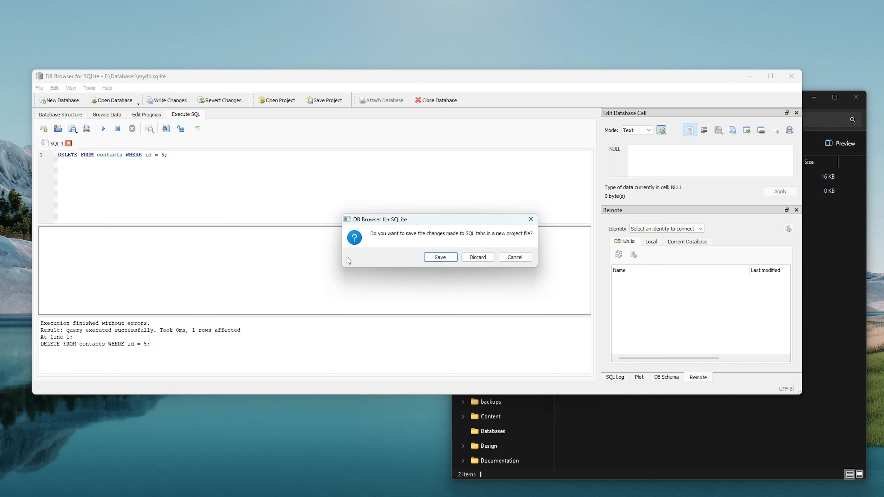
left_click(473, 255)
left_click(107, 114)
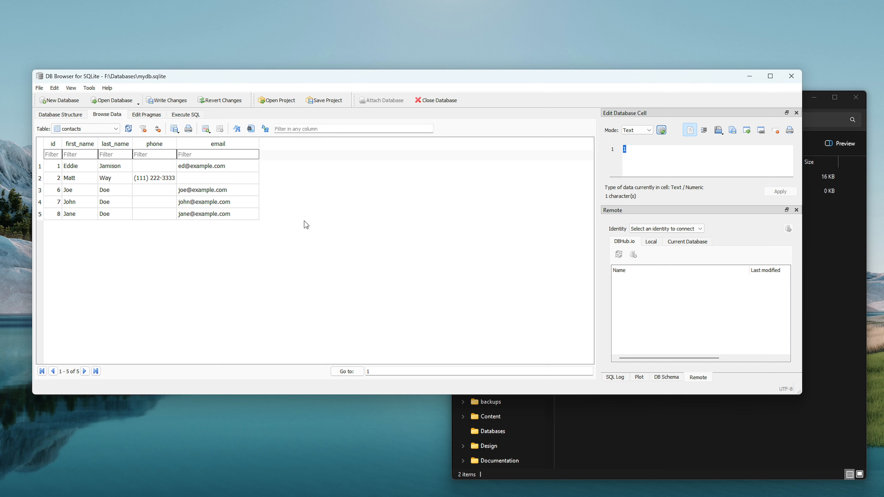
Save all changes to mydb.sqlite with Save All, then close DB Browser, confirming Save.
left_click(39, 89)
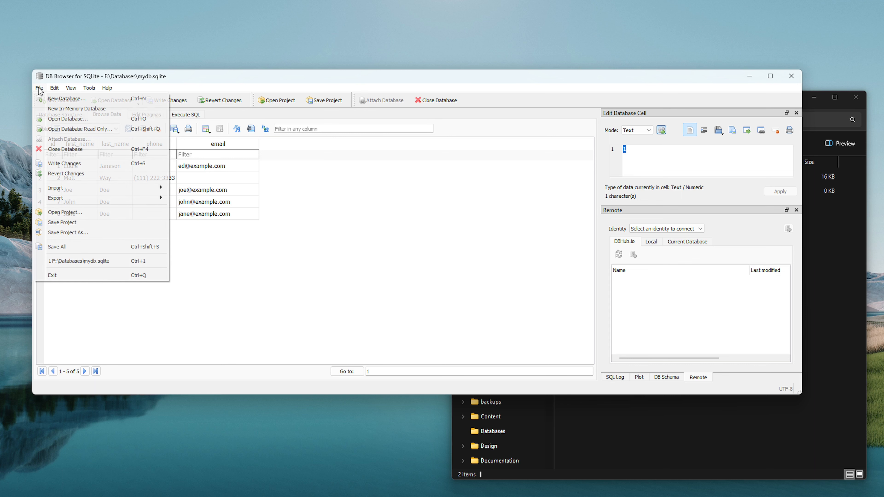
left_click(55, 246)
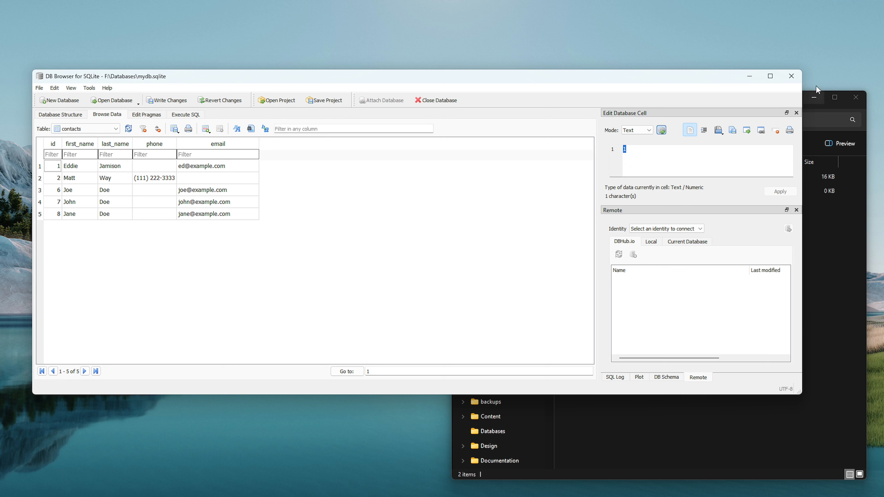
left_click(792, 76)
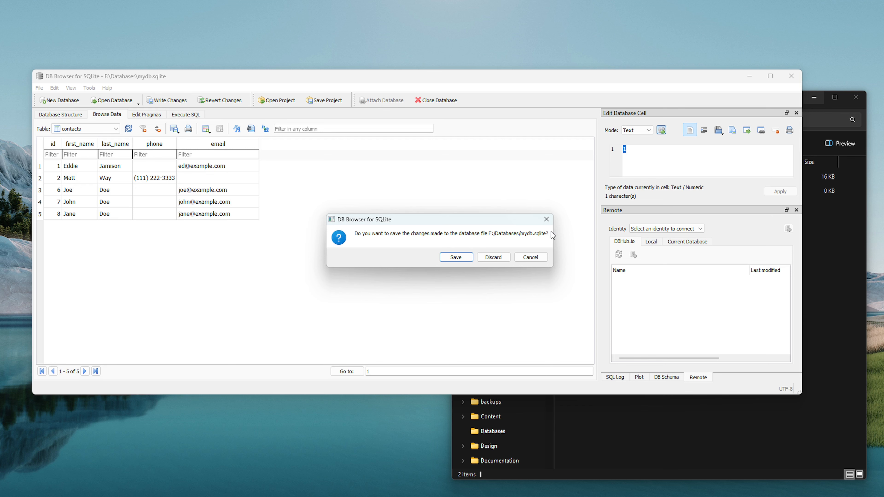
left_click(457, 257)
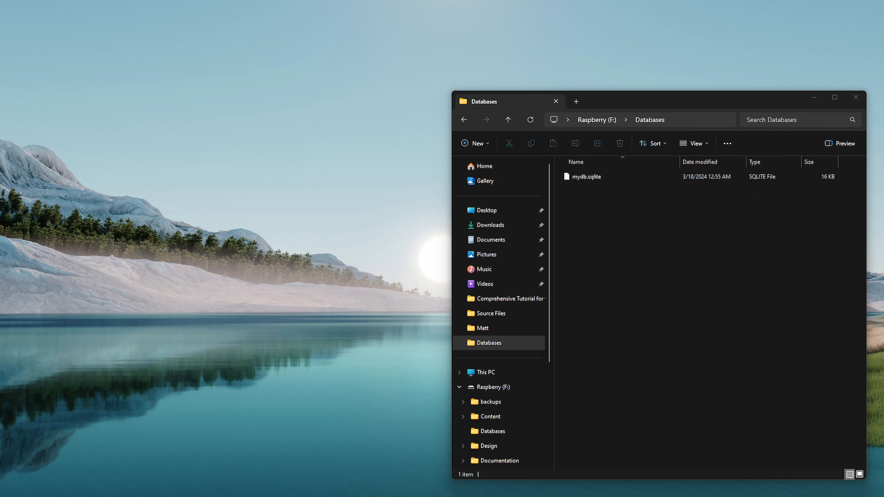
Confirm mydb.sqlite is 16 KB in Databases, then close the Explorer window.
left_click(600, 178)
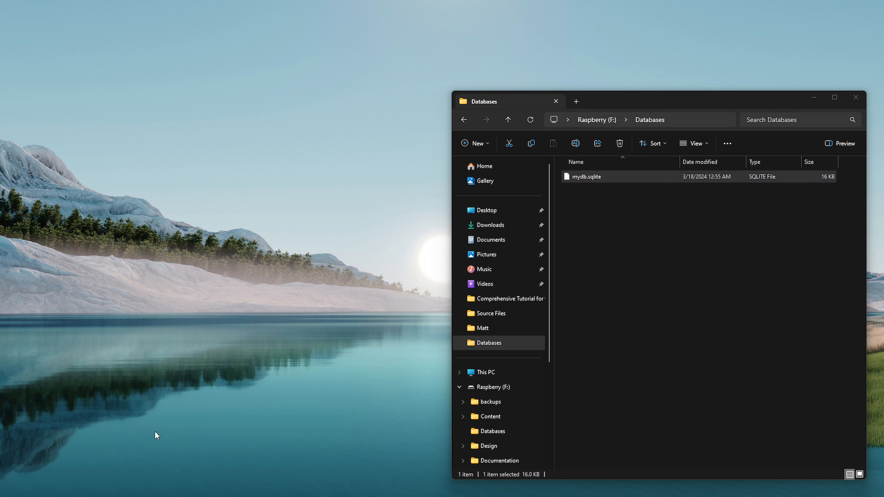
left_click(855, 98)
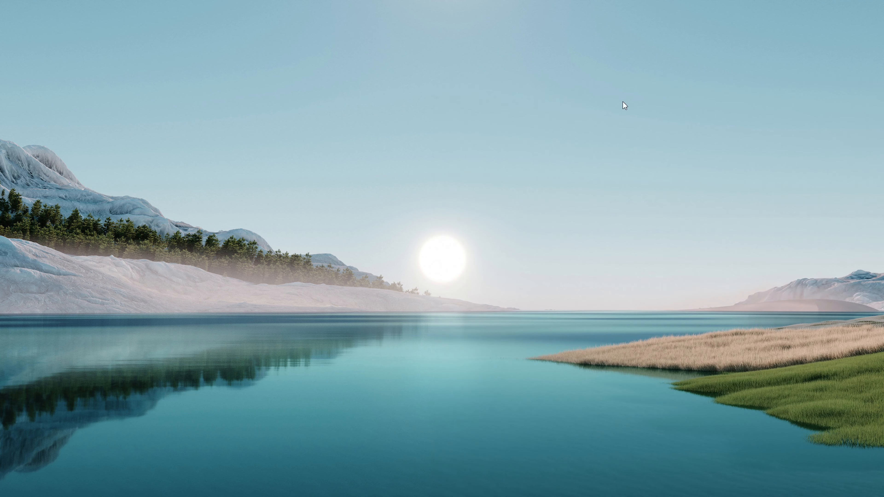